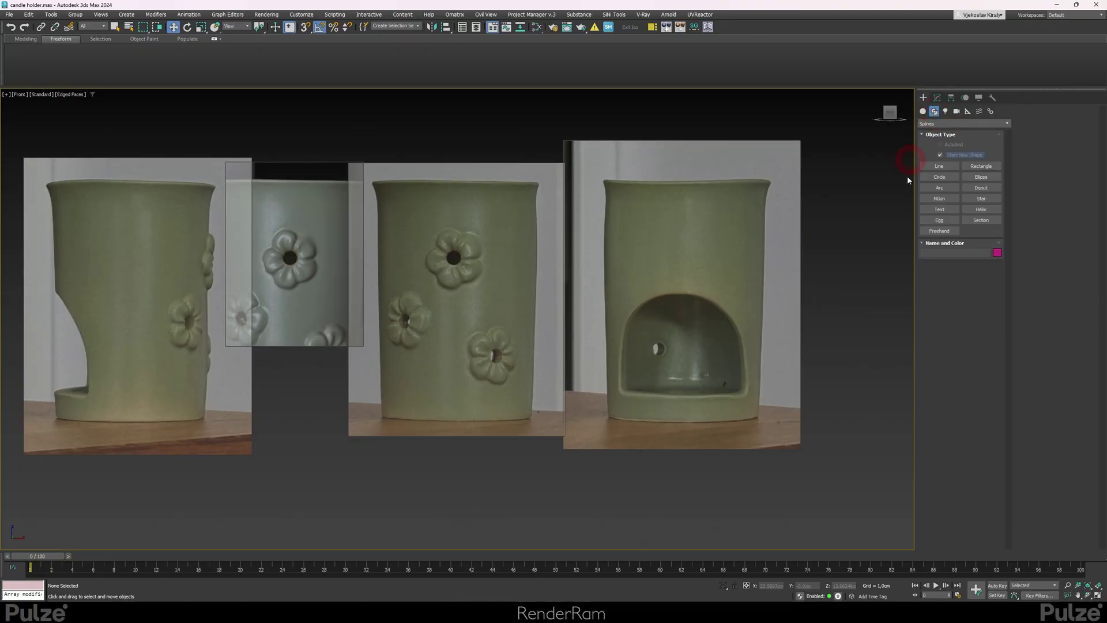
# Draw a circle of about 3.57 cm radius spanning the body in the reference with the arched opening, and measure its length
pyautogui.click(941, 178)
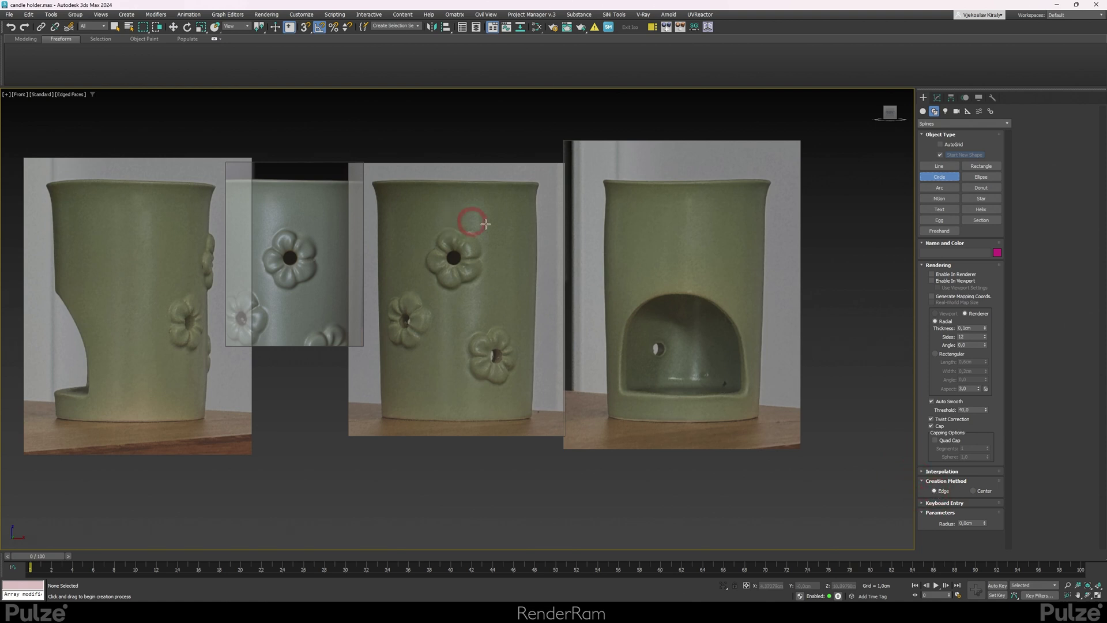
pyautogui.moveTo(603, 254); pyautogui.dragTo(765, 256)
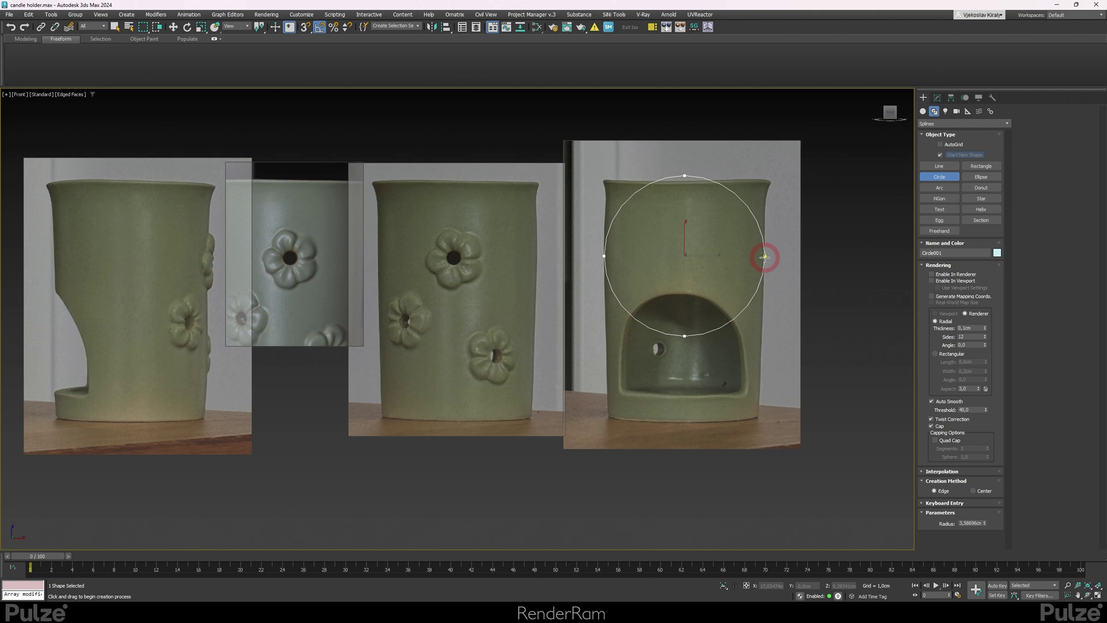
pyautogui.click(992, 98)
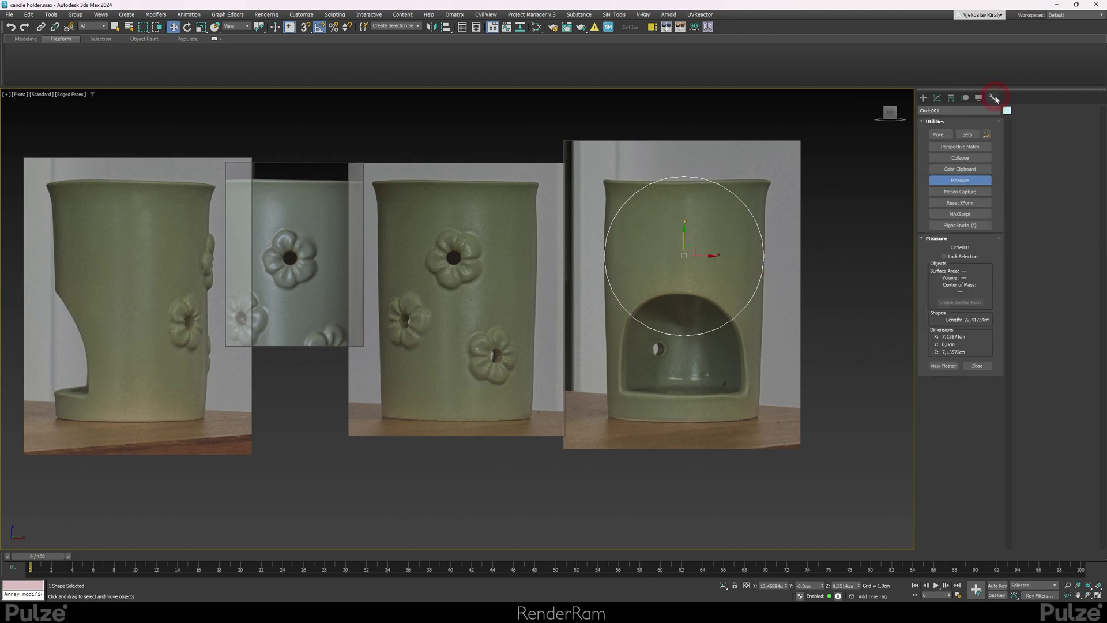
pyautogui.click(954, 182)
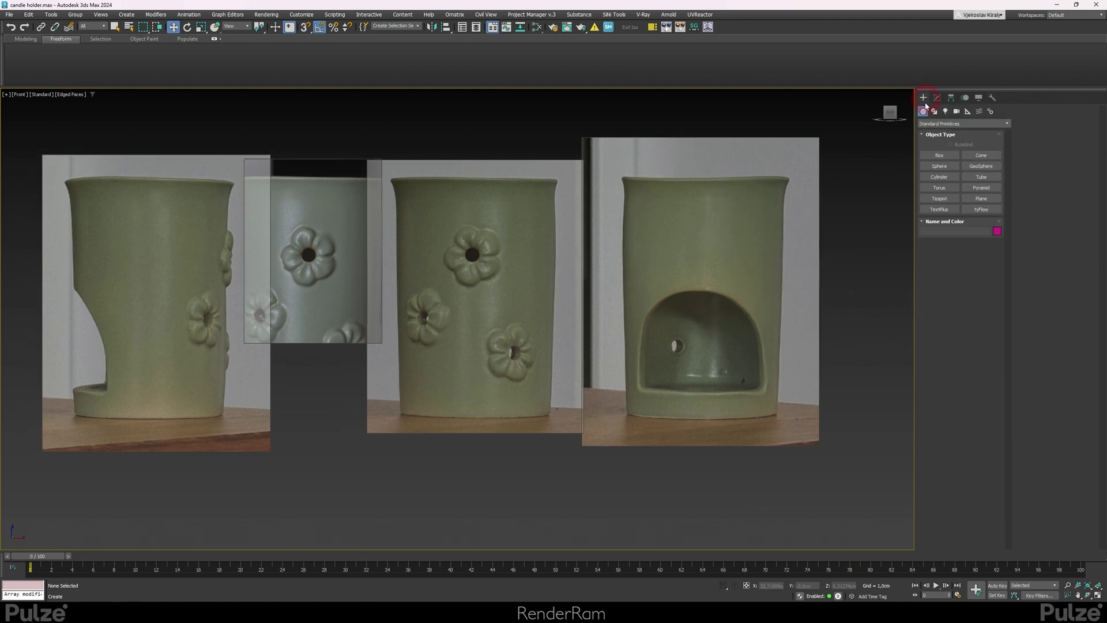
# Create a plane about 10.7 cm long matching the holder's height on the arched-opening reference, and set its width to 22.4 cm
pyautogui.click(982, 197)
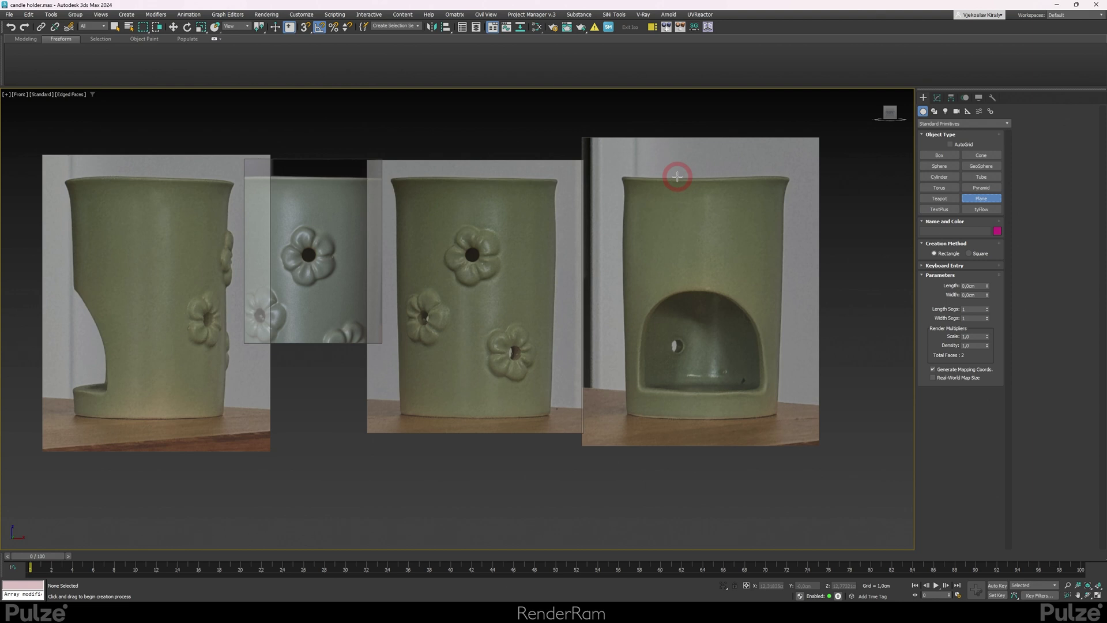
pyautogui.moveTo(677, 177); pyautogui.dragTo(713, 412)
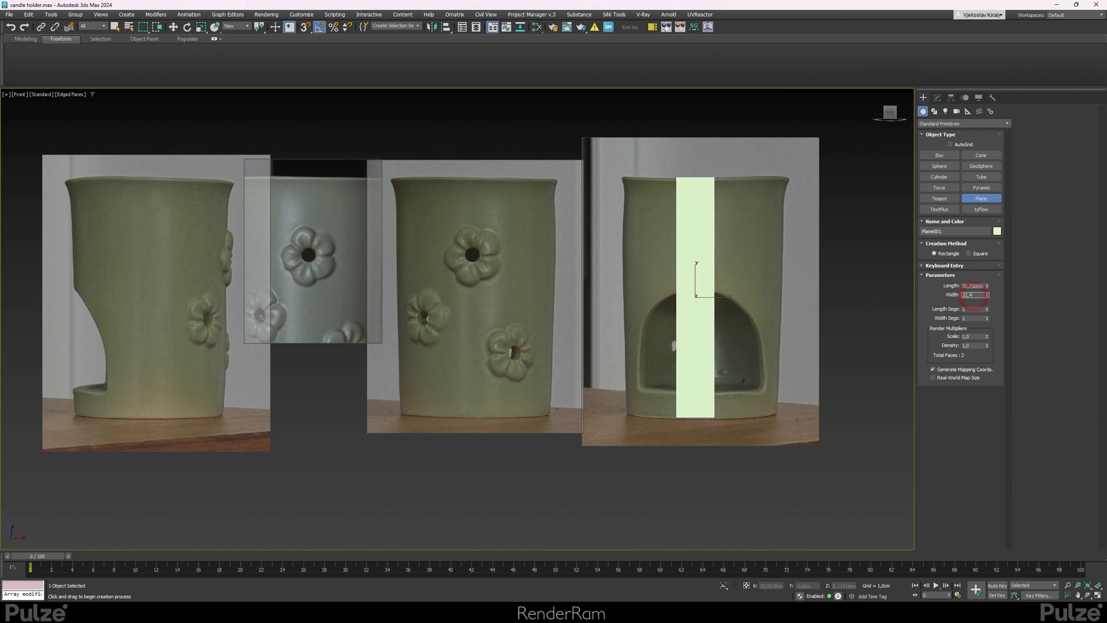
pyautogui.click(973, 296)
pyautogui.write('22,4')
pyautogui.press('Return')
# Subdivide the plane into 8 length segments and 22 width segments
pyautogui.moveTo(773, 335); pyautogui.dragTo(594, 356, button='middle')
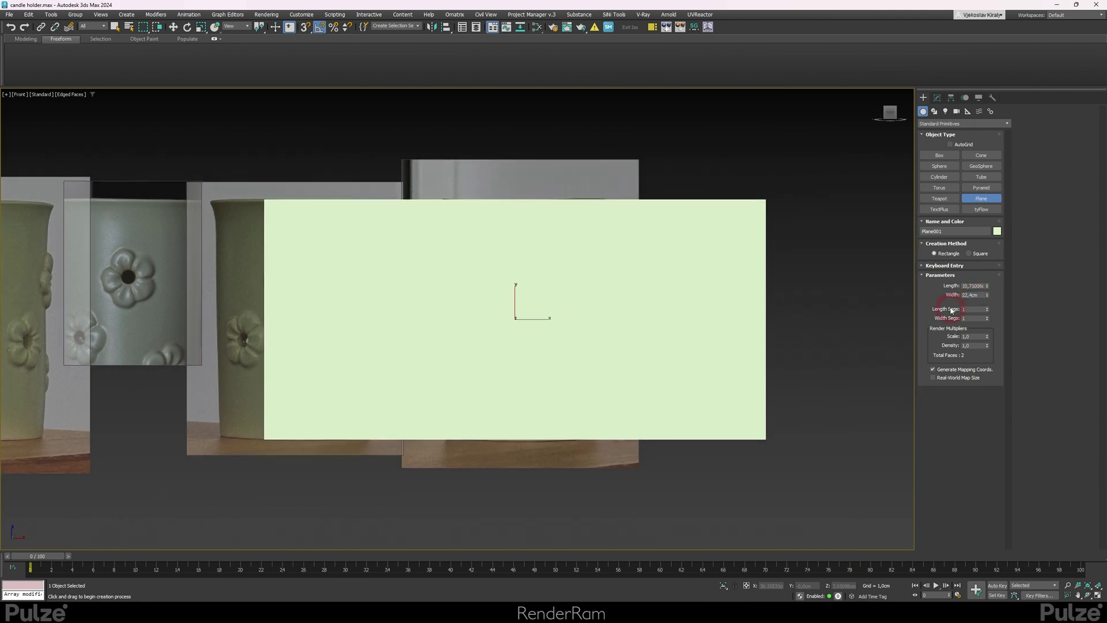
pyautogui.press('F3')
pyautogui.moveTo(987, 309); pyautogui.dragTo(989, 310)
pyautogui.click(937, 98)
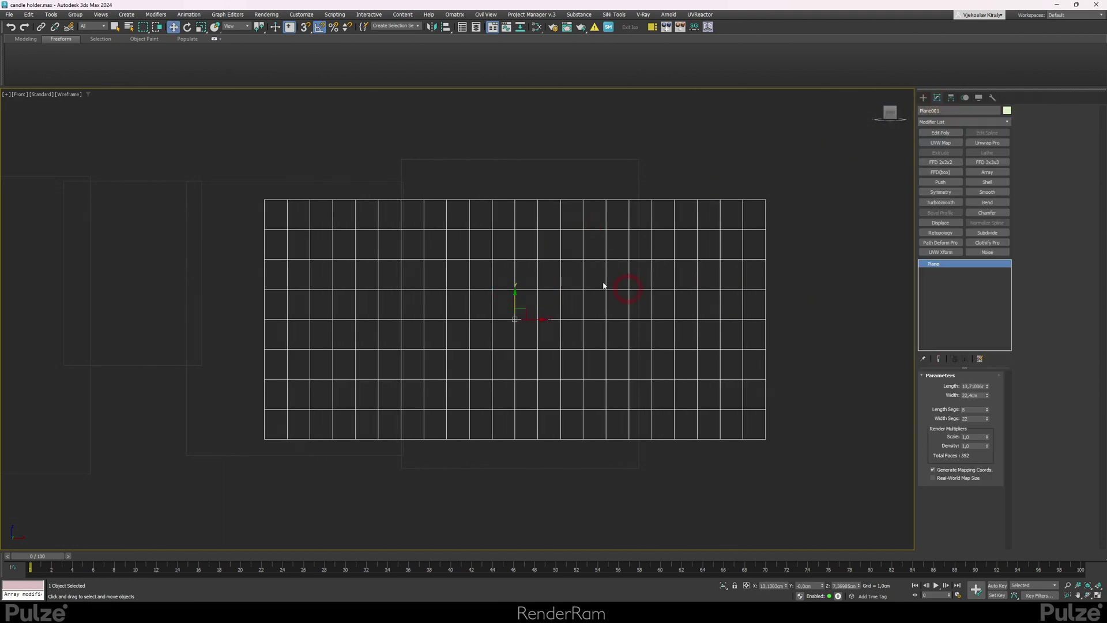
pyautogui.press('F3')
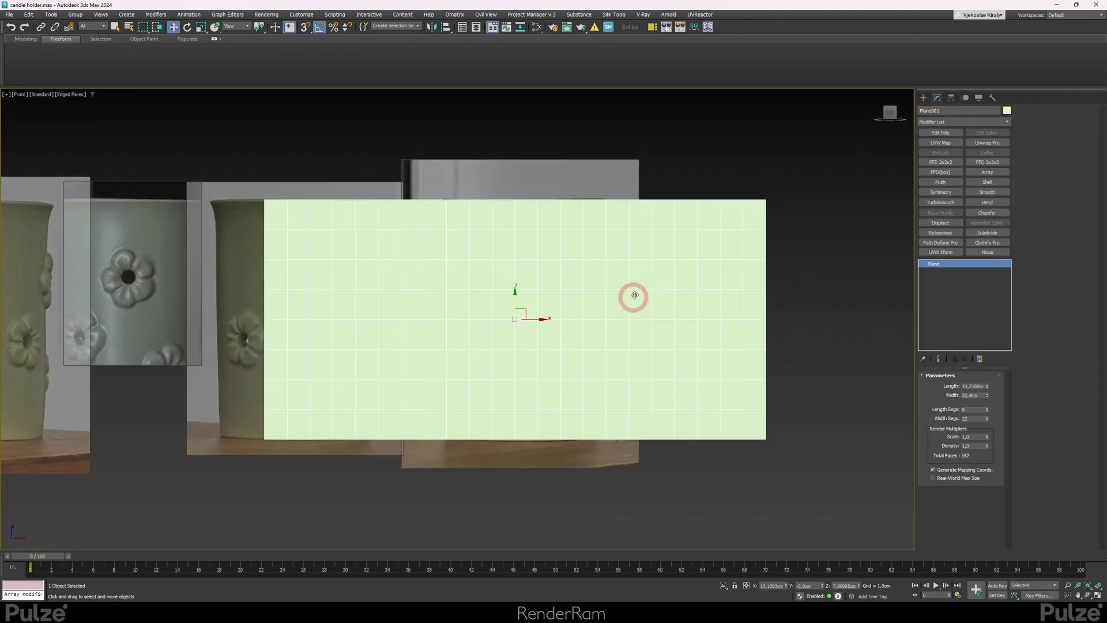
# Add a Bend modifier to the plane with a 360 degree angle around the X axis to form a closed cylinder
pyautogui.click(986, 202)
pyautogui.keyDown('alt'); pyautogui.moveTo(546, 282); pyautogui.dragTo(617, 328, button='middle'); pyautogui.keyUp('alt')
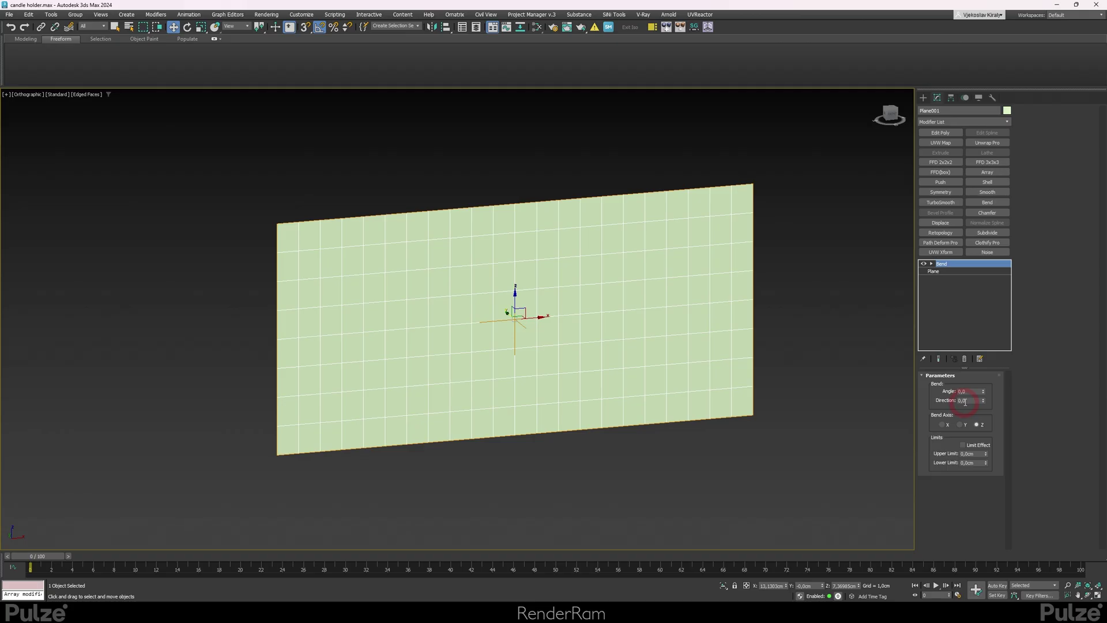
pyautogui.moveTo(970, 391); pyautogui.dragTo(915, 392)
pyautogui.write('360')
pyautogui.press('Return')
pyautogui.click(632, 561)
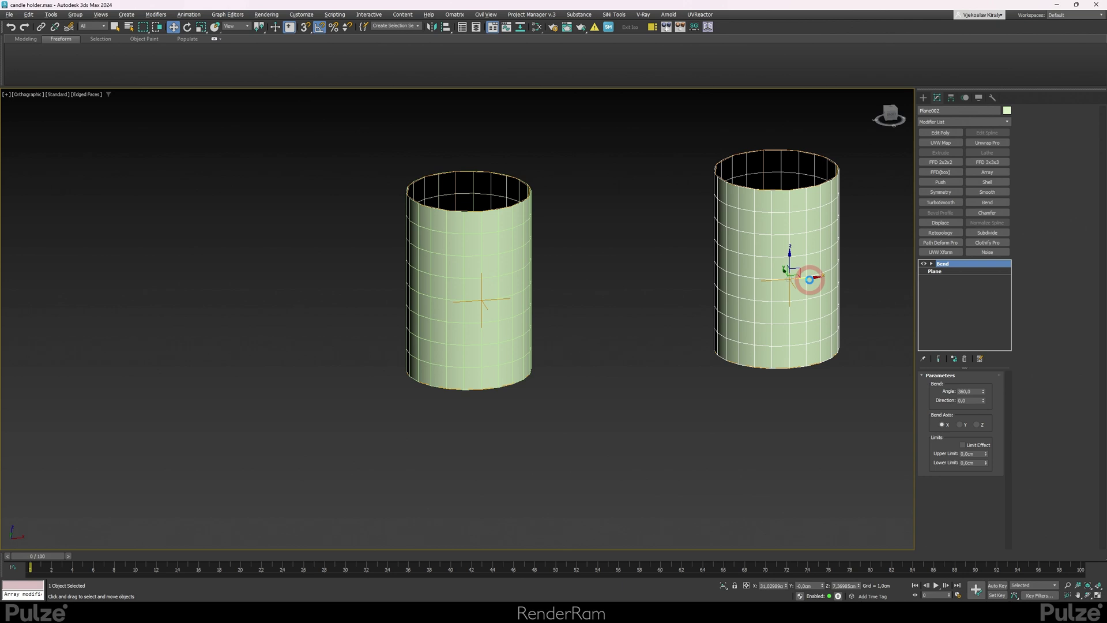
# Clone the bent cylinder beside the original as a single Reference copy
pyautogui.click(539, 296)
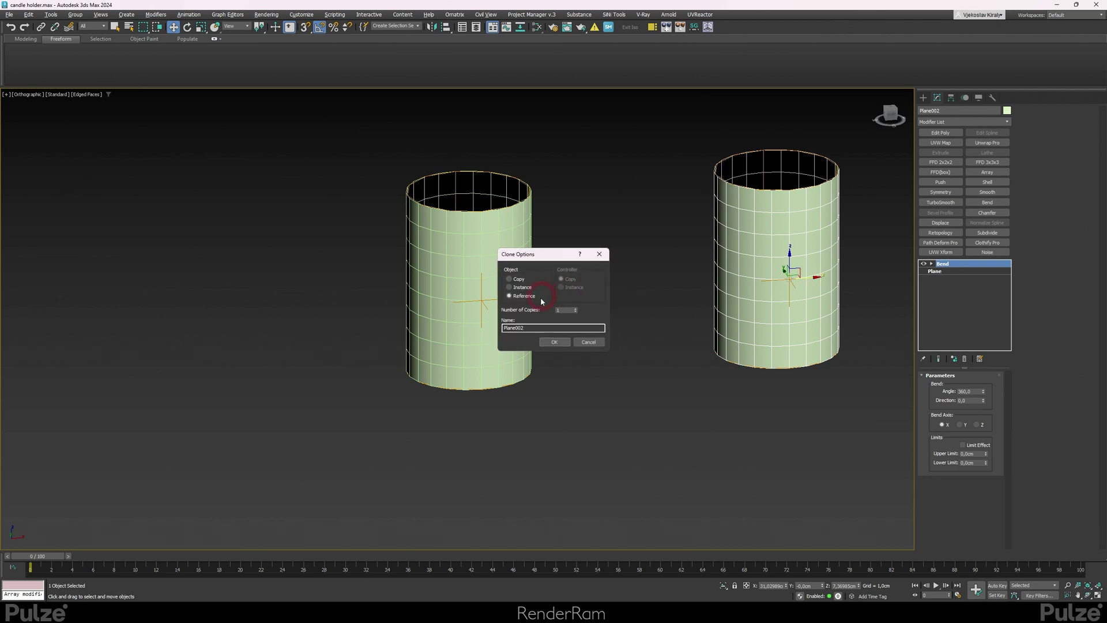
pyautogui.click(553, 342)
pyautogui.click(464, 210)
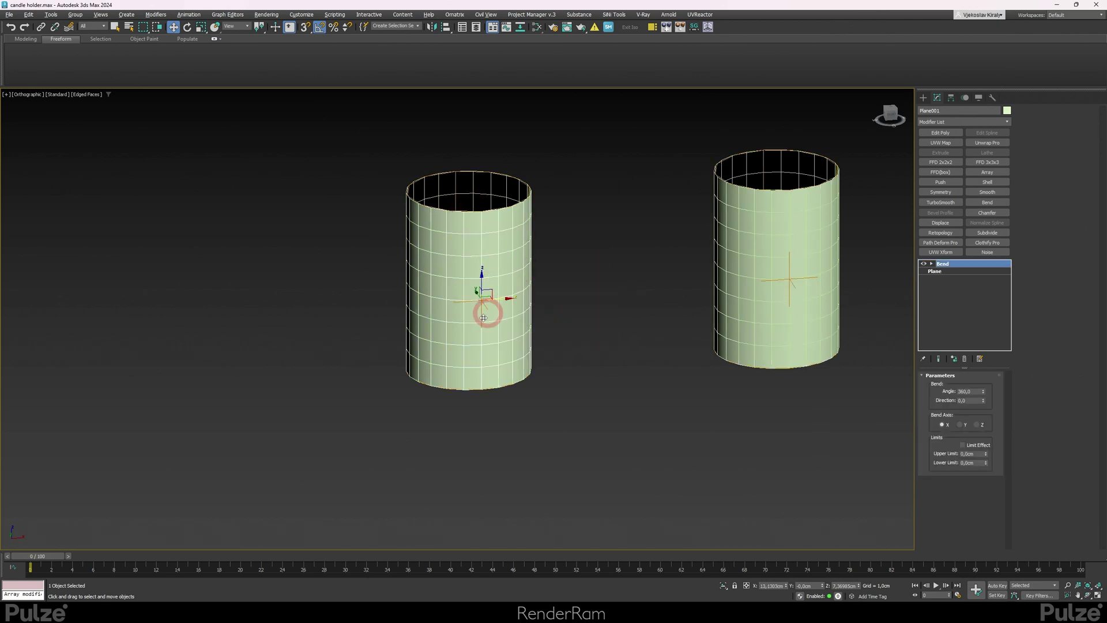
# Move the copy's Bend modifier above the reference line in its stack, and compare the stacks of both objects
pyautogui.click(786, 251)
pyautogui.click(955, 268)
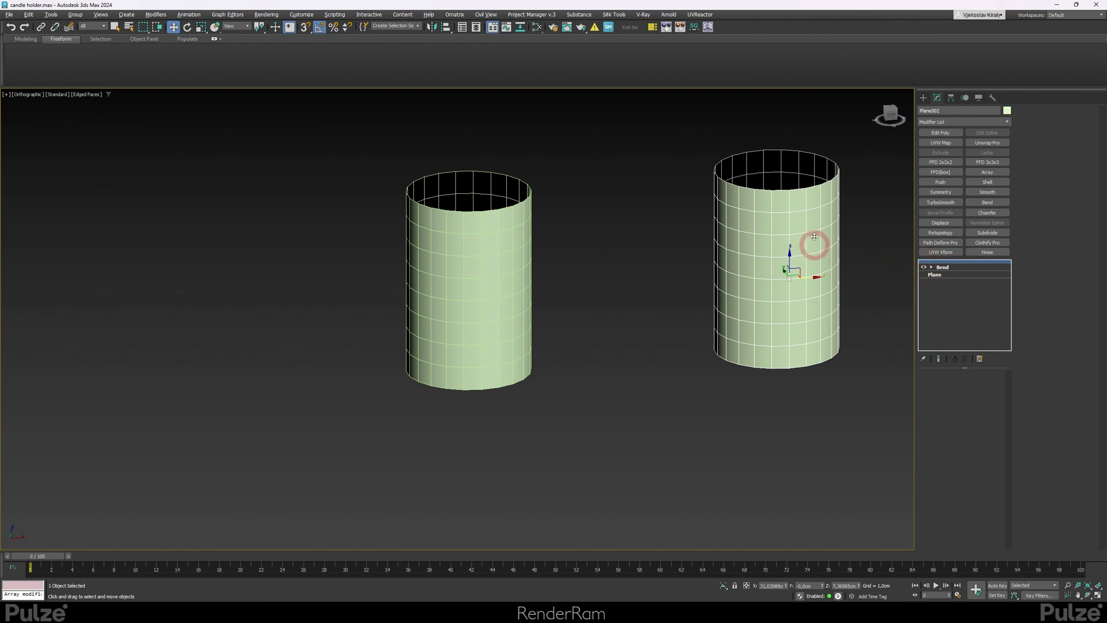
pyautogui.click(758, 253)
pyautogui.click(951, 267)
pyautogui.click(946, 268)
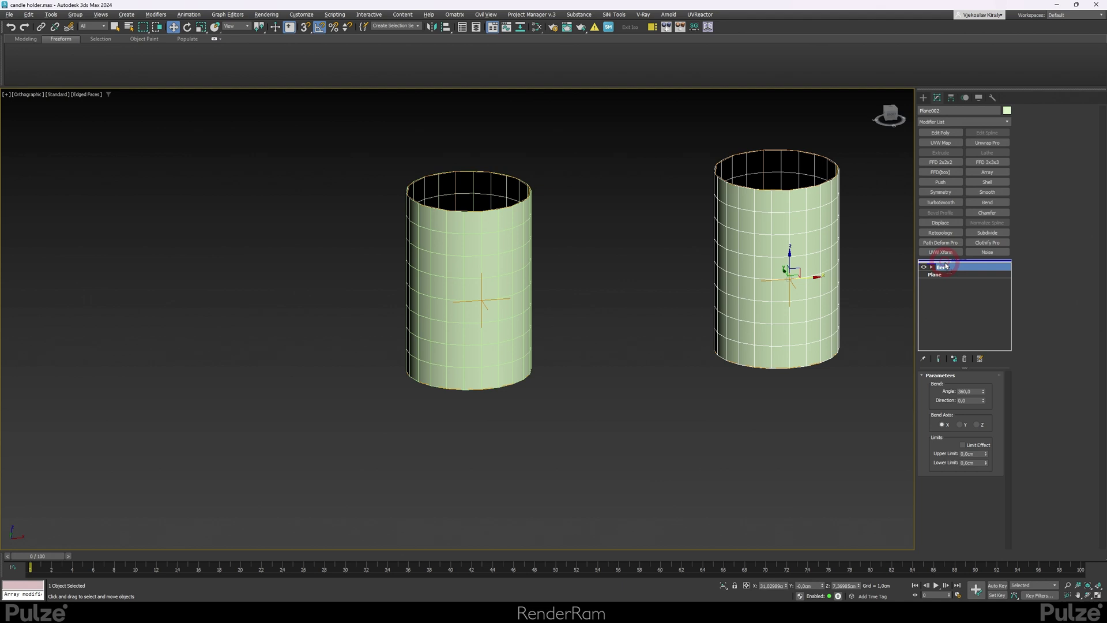
pyautogui.moveTo(945, 263); pyautogui.dragTo(944, 261)
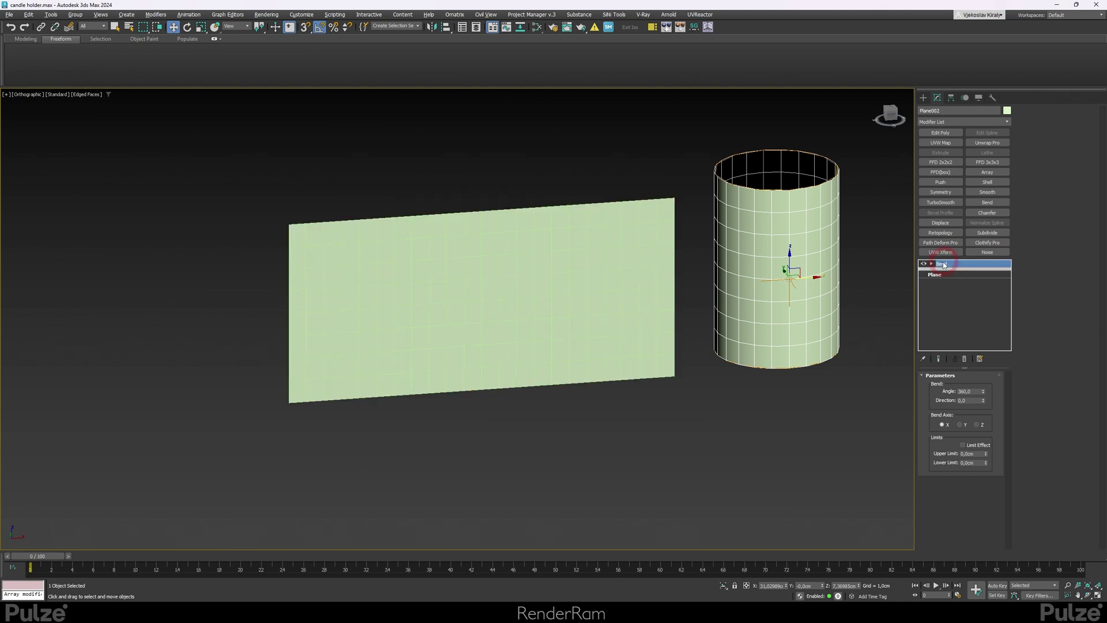
pyautogui.click(533, 263)
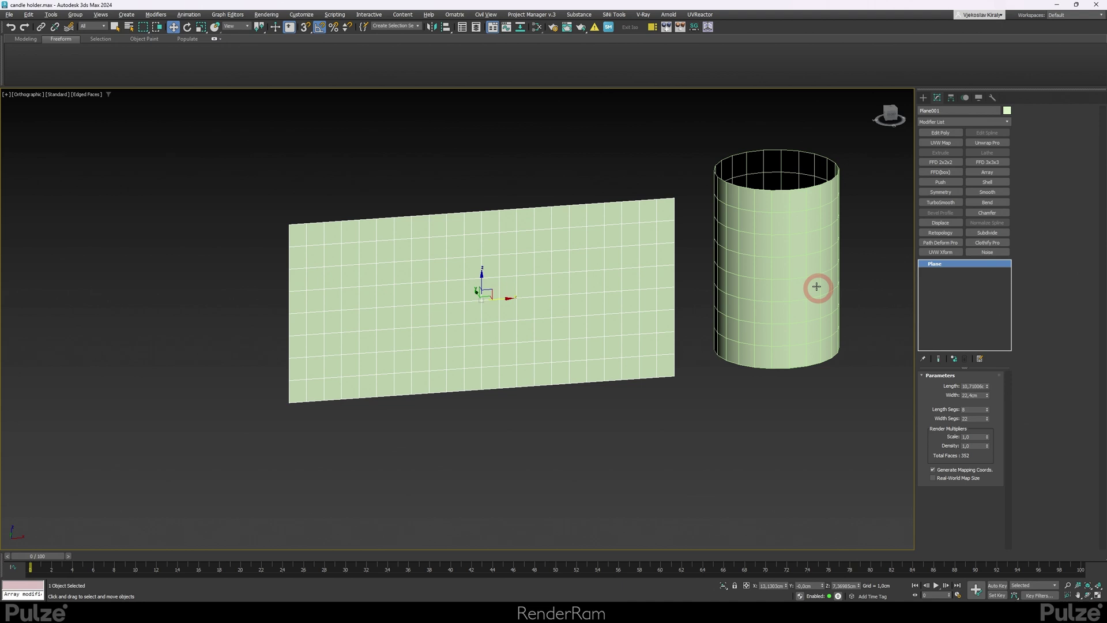
pyautogui.click(799, 273)
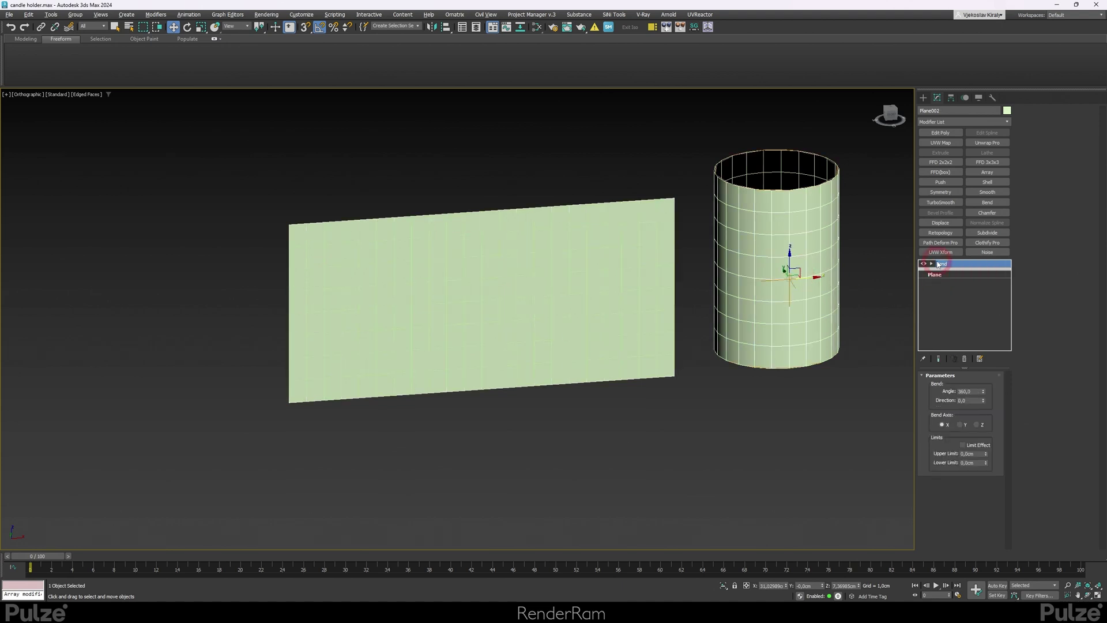
# Add Edit Poly to the original flat plane, extrude six polygons near its middle outward, and leave polygon editing
pyautogui.click(568, 265)
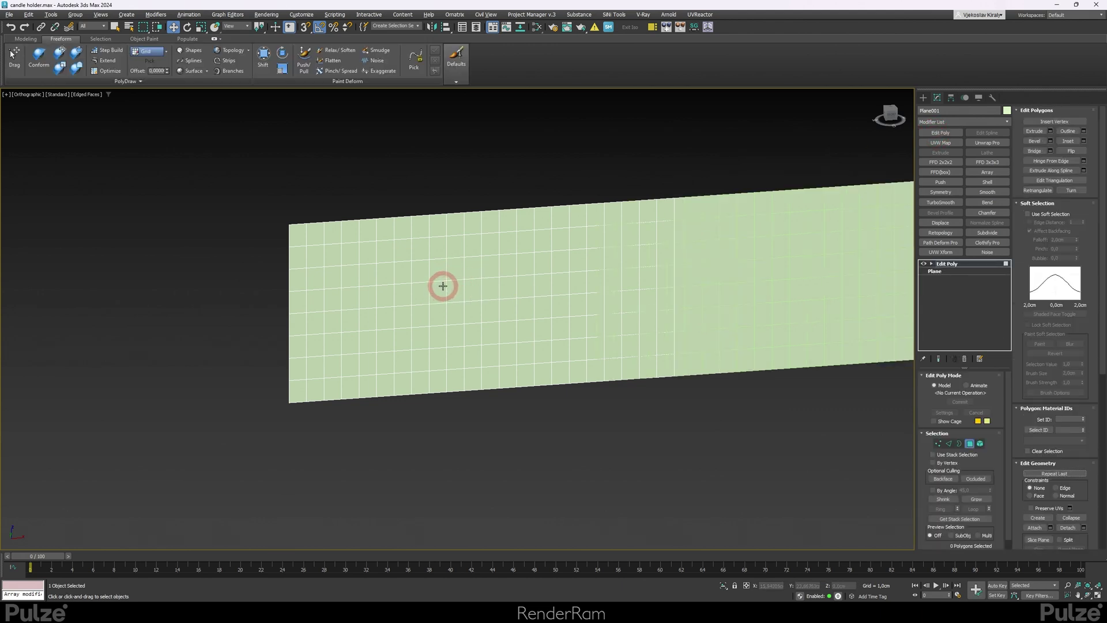
pyautogui.click(439, 290)
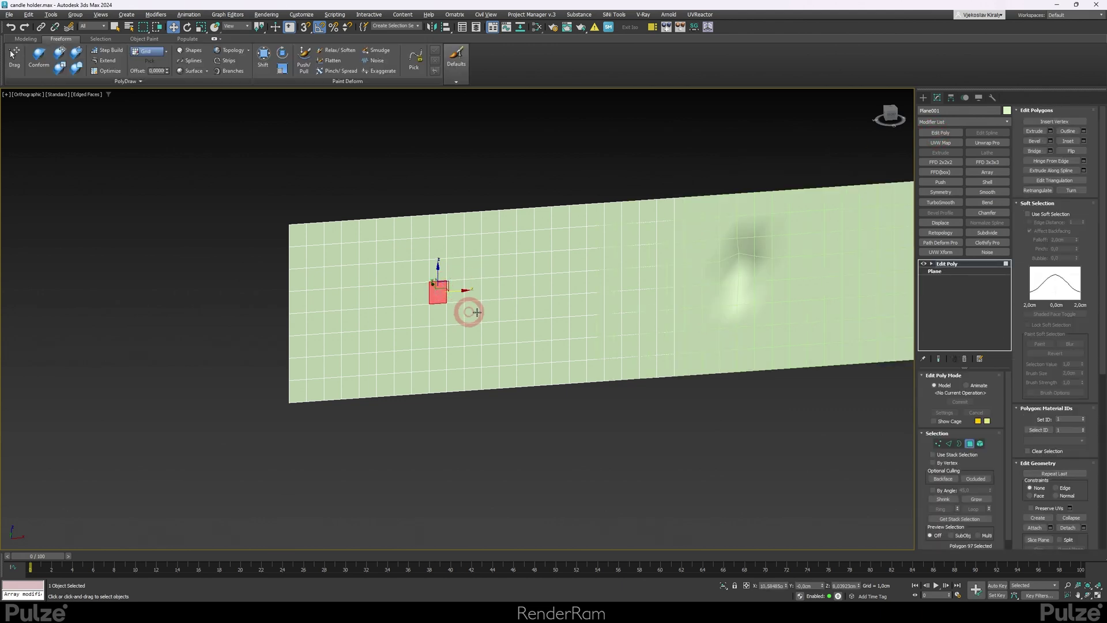
pyautogui.keyDown('ctrl'); pyautogui.click(502, 285); pyautogui.keyUp('ctrl')
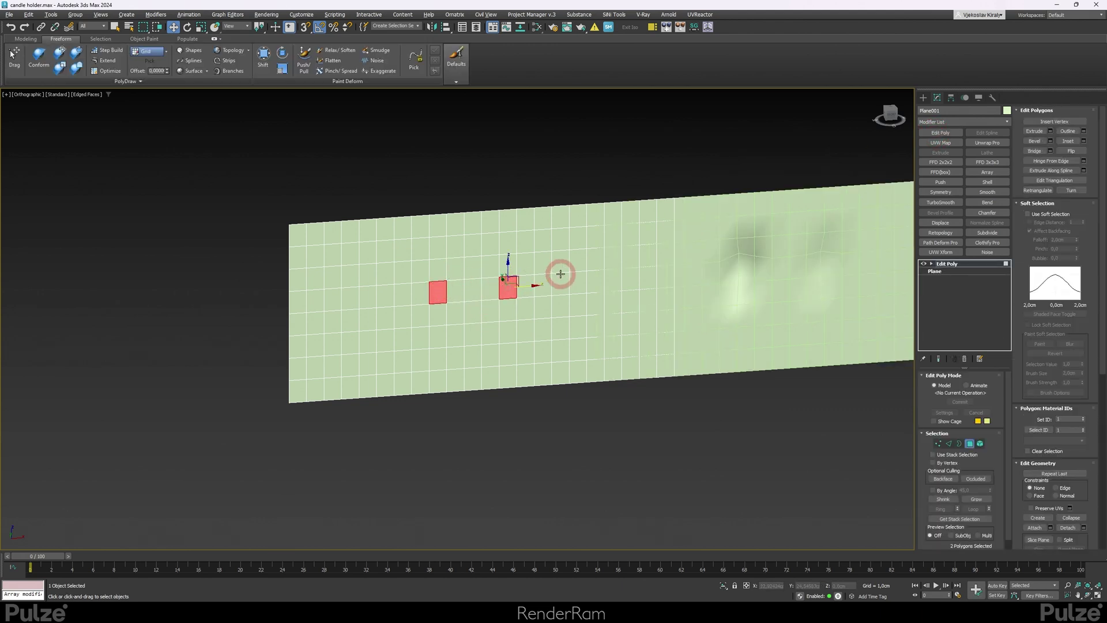
pyautogui.keyDown('ctrl'); pyautogui.click(544, 286); pyautogui.keyUp('ctrl')
pyautogui.keyDown('ctrl'); pyautogui.click(540, 311); pyautogui.keyUp('ctrl')
pyautogui.keyDown('ctrl'); pyautogui.click(525, 311); pyautogui.keyUp('ctrl')
pyautogui.keyDown('ctrl'); pyautogui.click(505, 310); pyautogui.keyUp('ctrl')
pyautogui.keyDown('alt'); pyautogui.moveTo(504, 309); pyautogui.dragTo(440, 302, button='middle'); pyautogui.keyUp('alt')
pyautogui.keyDown('shift'); pyautogui.moveTo(439, 301); pyautogui.dragTo(452, 311); pyautogui.keyUp('shift')
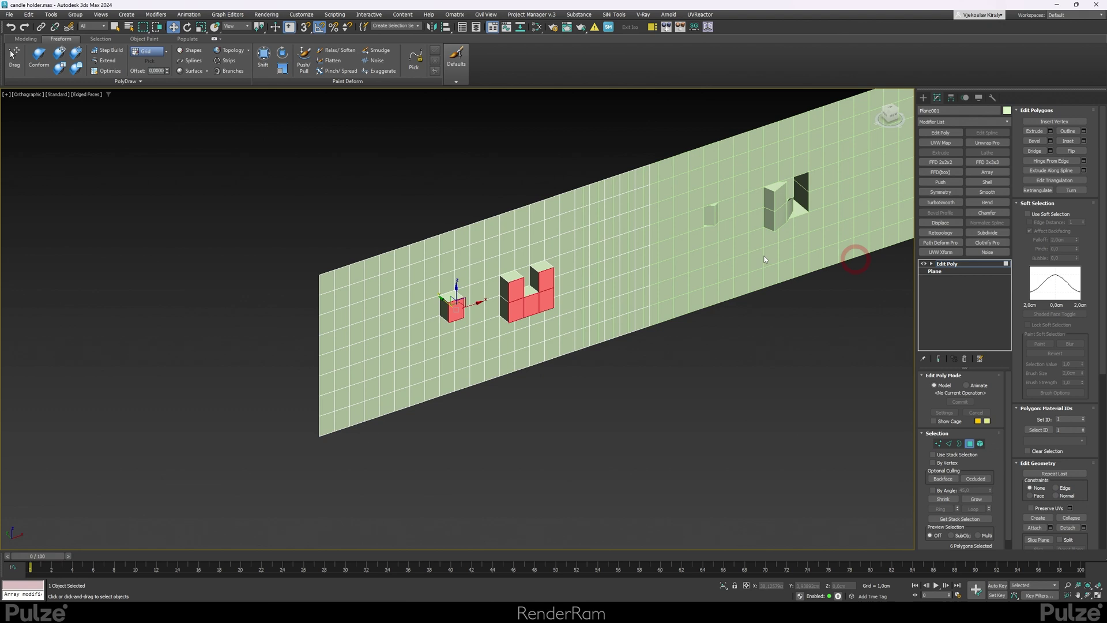
pyautogui.click(522, 297)
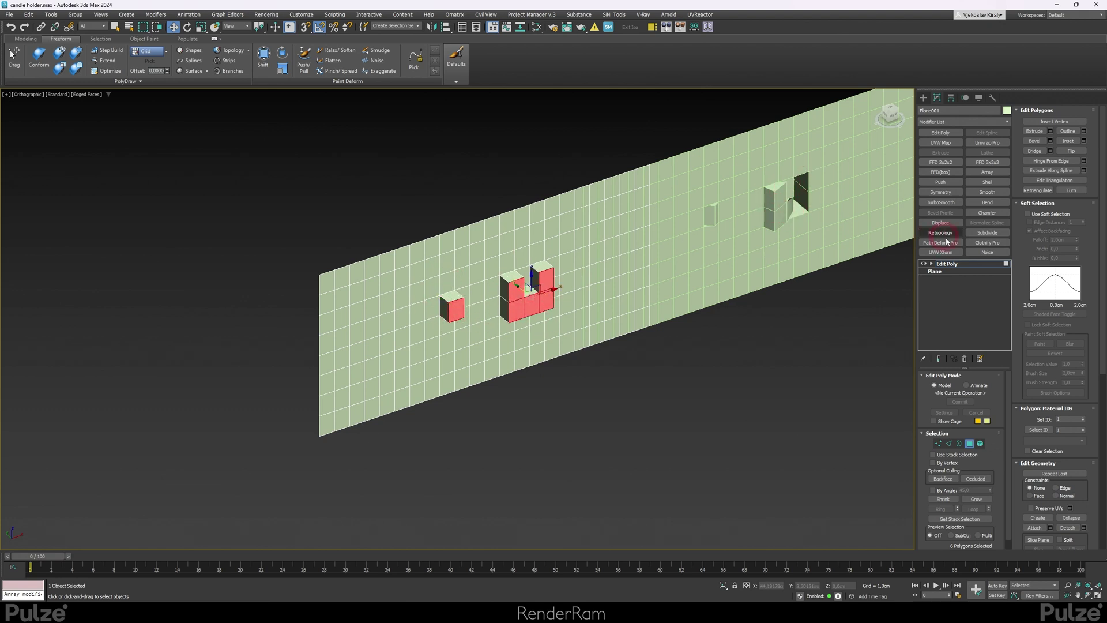
pyautogui.click(961, 268)
# Insert a Poly Select modifier above the reference line and below Bend on the reference copy, and return to its Bend level
pyautogui.click(691, 193)
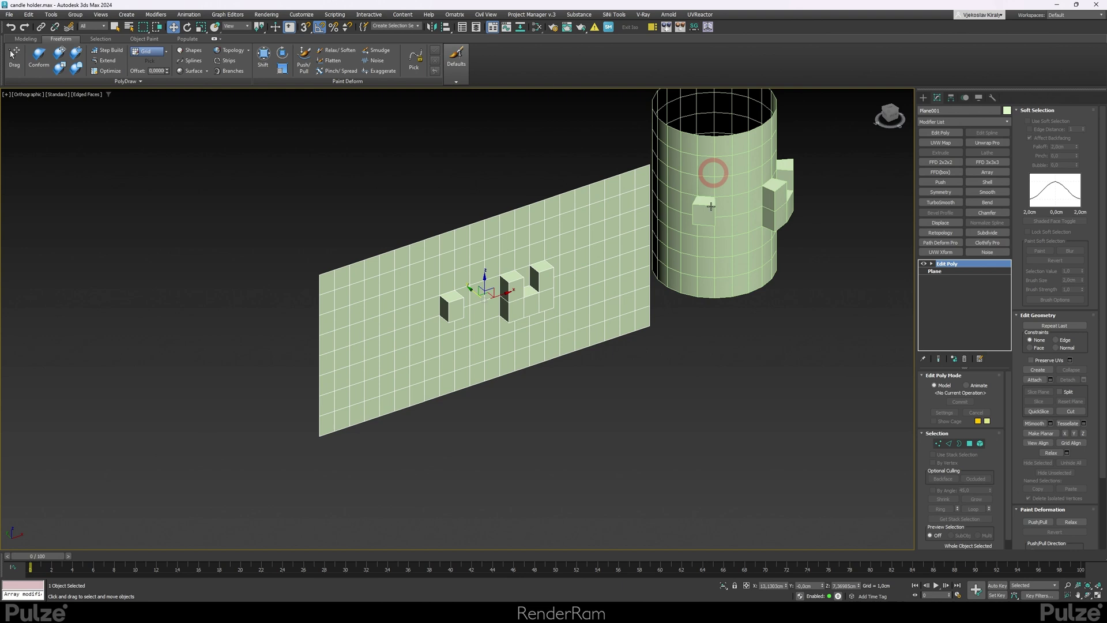
pyautogui.click(737, 210)
pyautogui.click(754, 192)
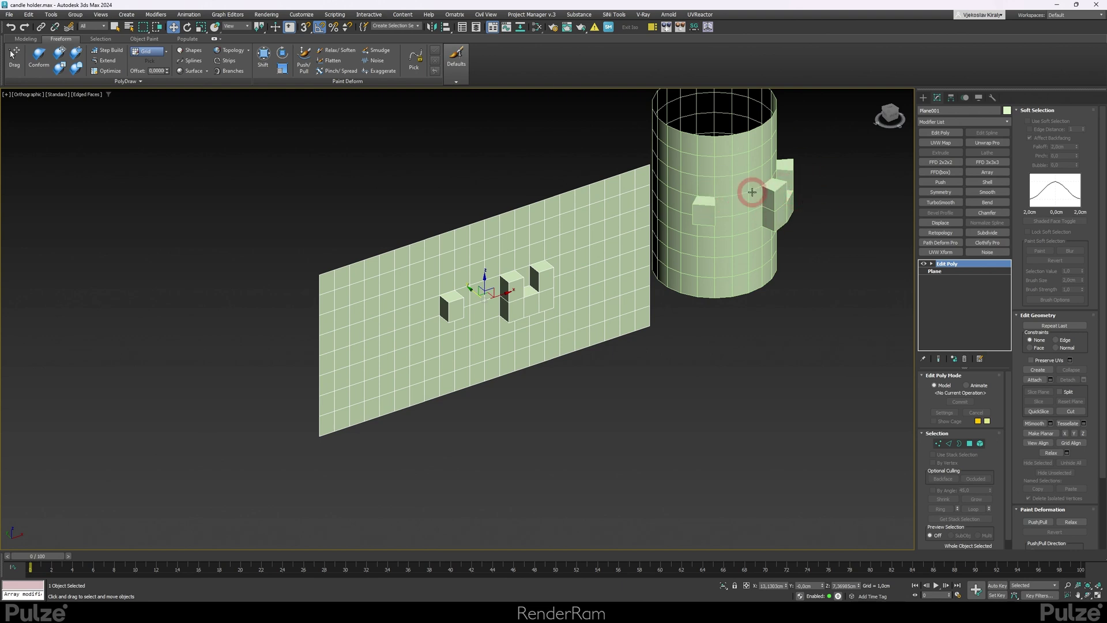
pyautogui.click(969, 283)
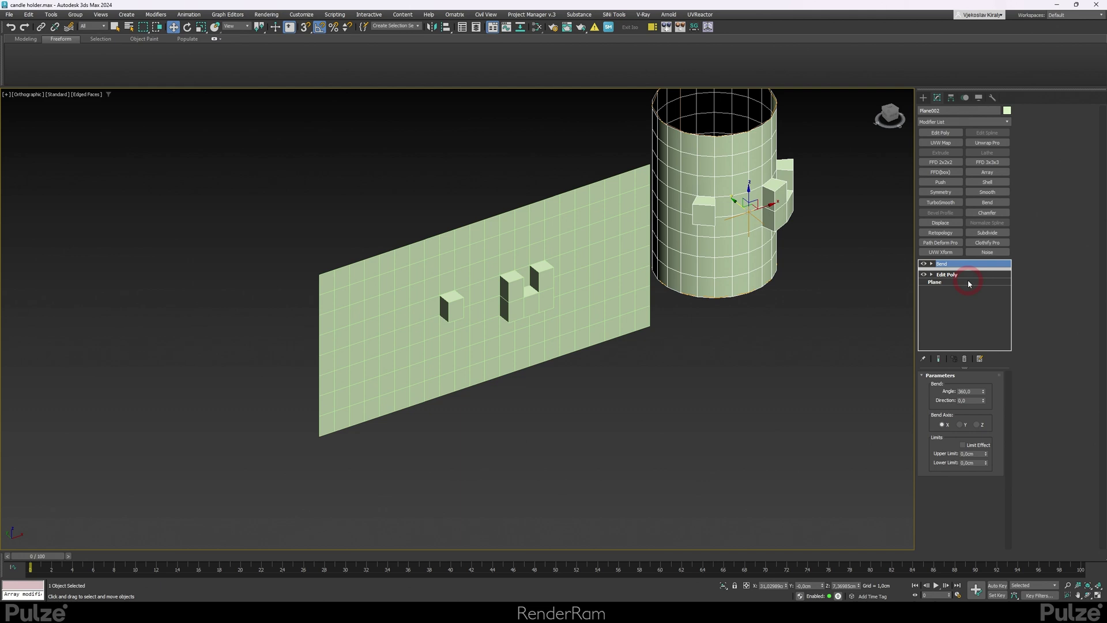
pyautogui.click(950, 269)
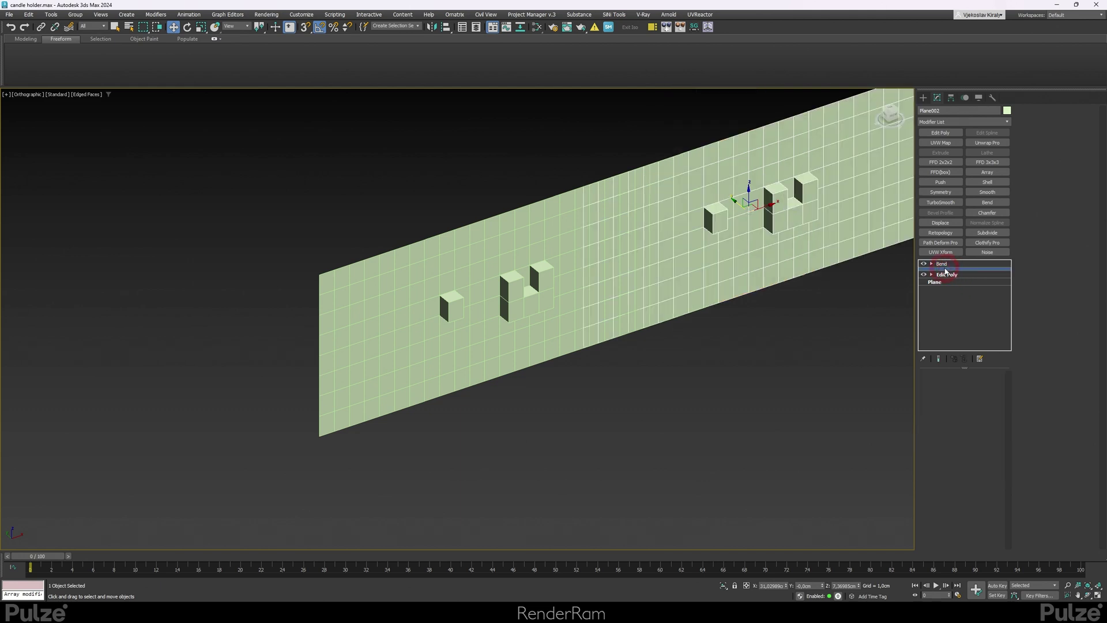
pyautogui.click(959, 121)
pyautogui.click(959, 128)
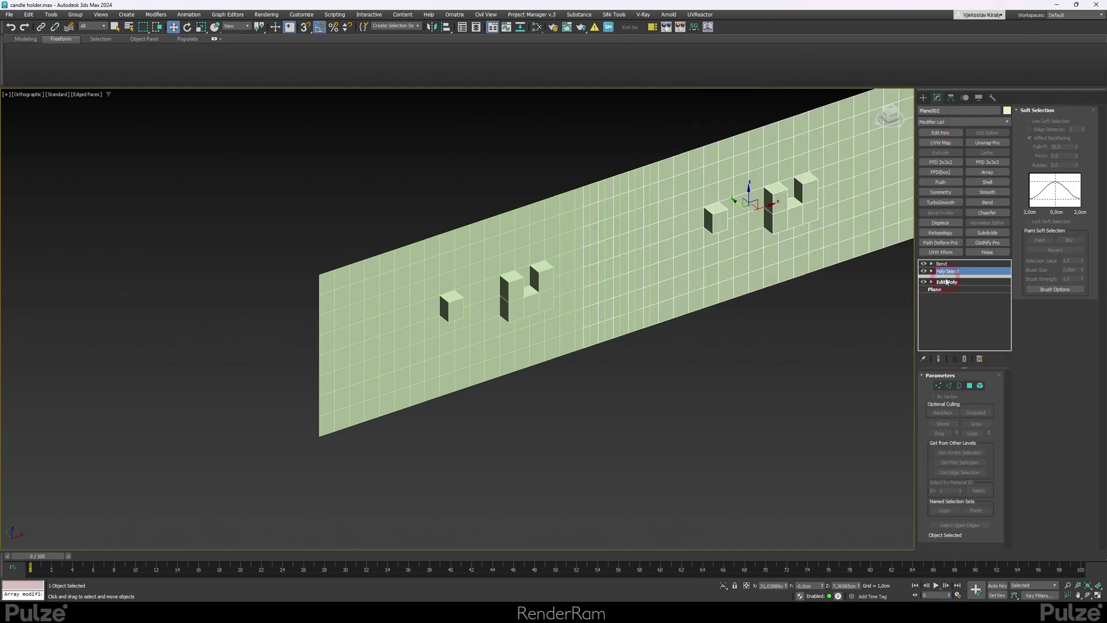
pyautogui.click(948, 265)
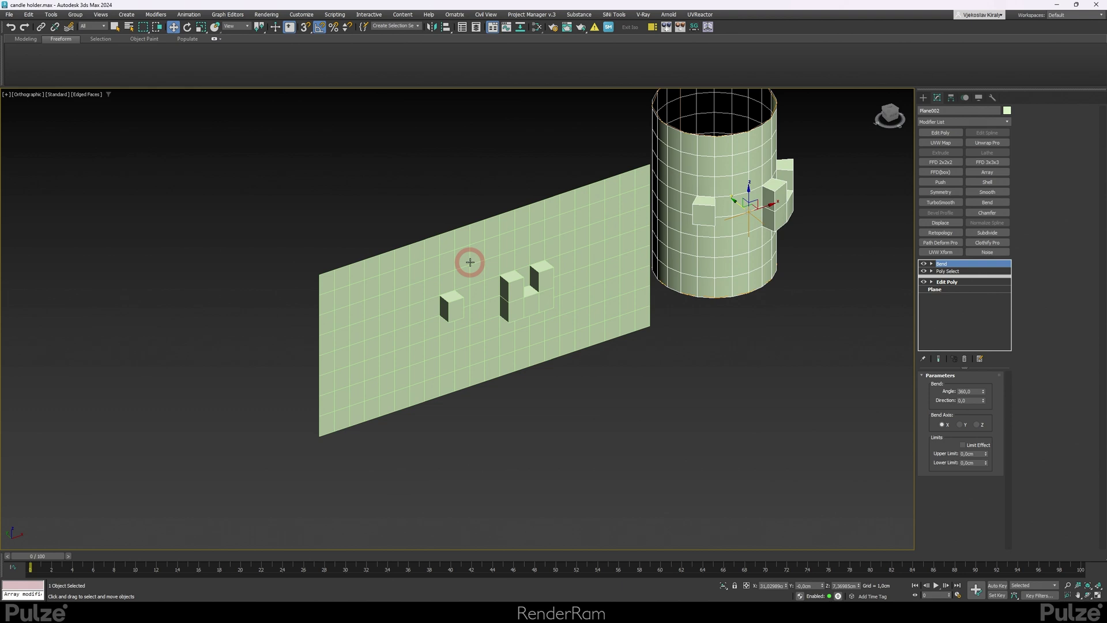
# Try to move the six extruded polygons on the flat plane
pyautogui.click(471, 262)
pyautogui.press('4')
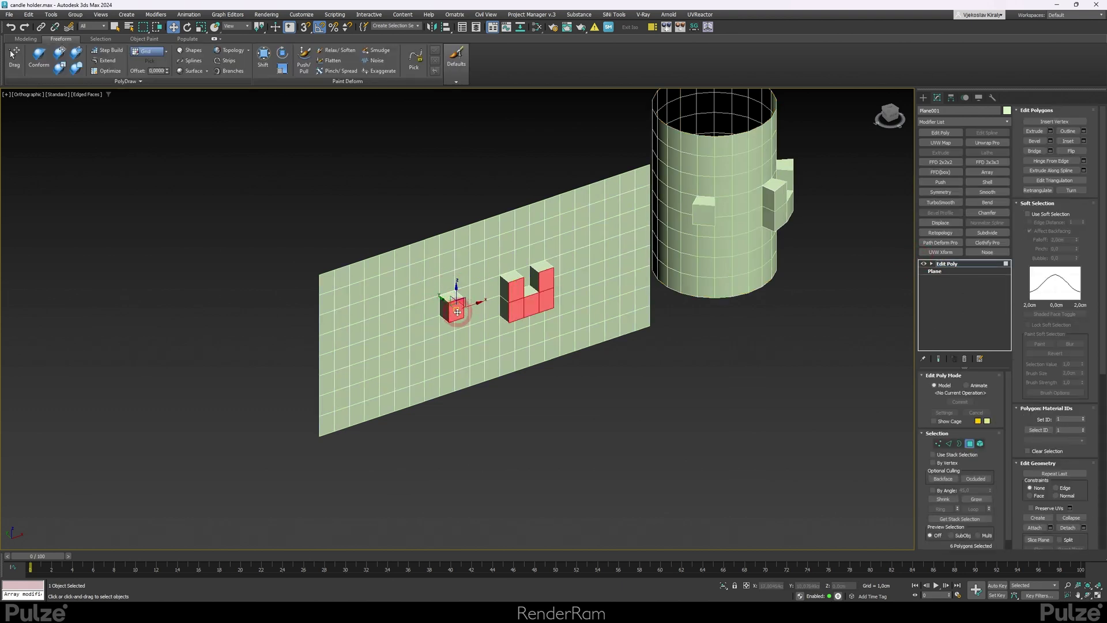
pyautogui.moveTo(445, 298); pyautogui.dragTo(531, 266)
pyautogui.rightClick(531, 266)
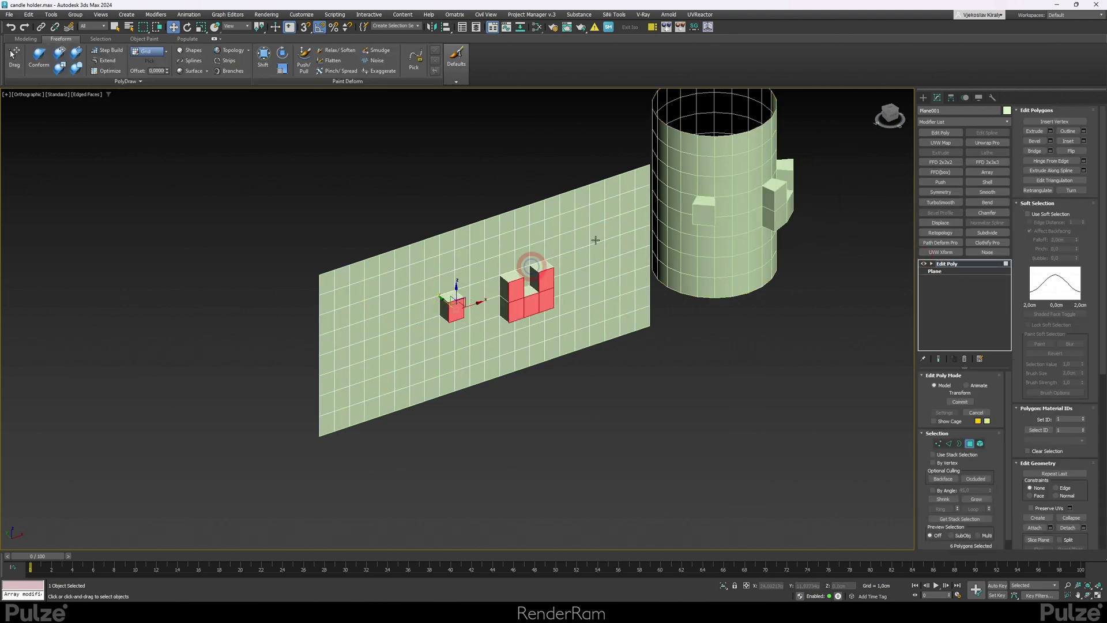
# Move the horizontal edge loop above the extruded blocks on the flat plane
pyautogui.keyDown('alt'); pyautogui.moveTo(734, 196); pyautogui.dragTo(342, 276, button='middle'); pyautogui.keyUp('alt')
pyautogui.press('2')
pyautogui.doubleClick(312, 276)
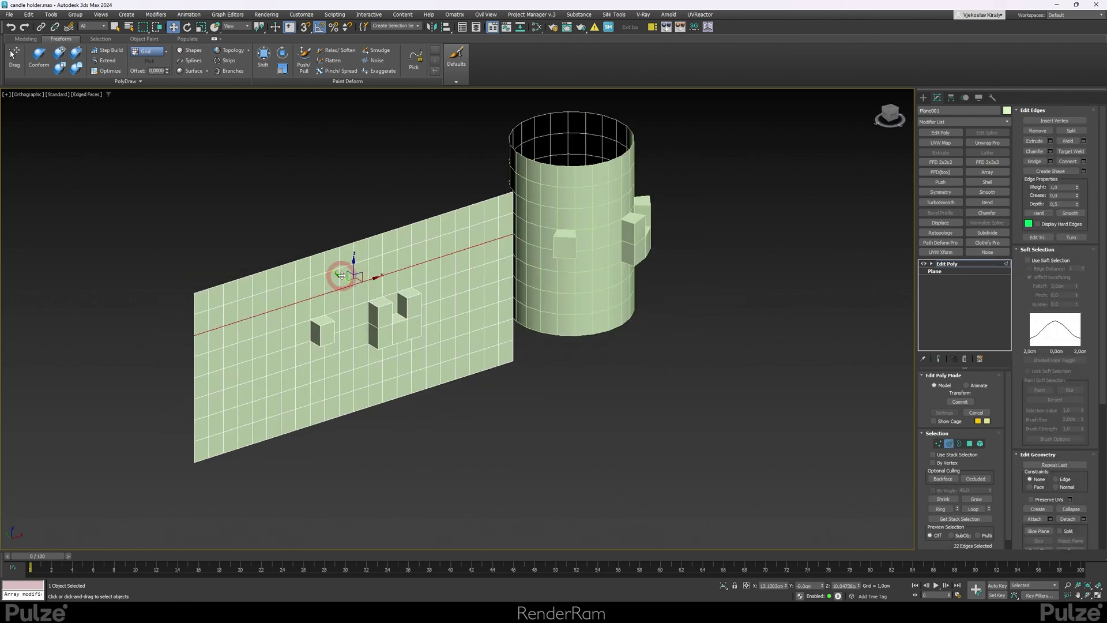
pyautogui.moveTo(344, 279); pyautogui.dragTo(359, 409)
# Extrude a horizontal row of 13 polygons below the blocks on the flat plane, and inspect the bent copy
pyautogui.press('4')
pyautogui.click(277, 403)
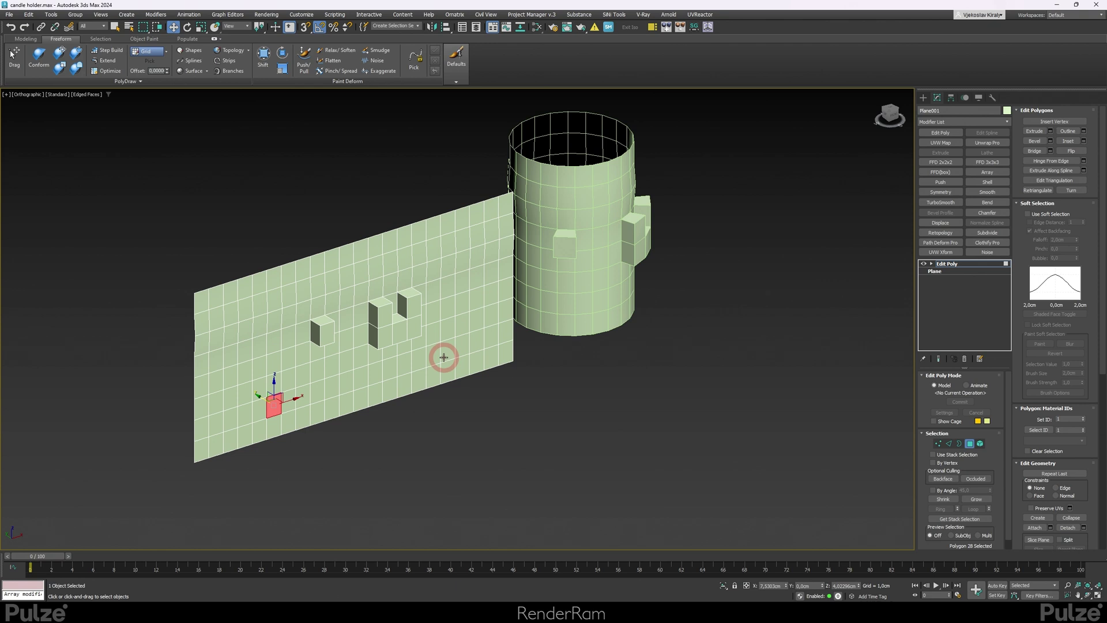
pyautogui.keyDown('shift'); pyautogui.click(444, 351); pyautogui.keyUp('shift')
pyautogui.moveTo(389, 354); pyautogui.dragTo(600, 270)
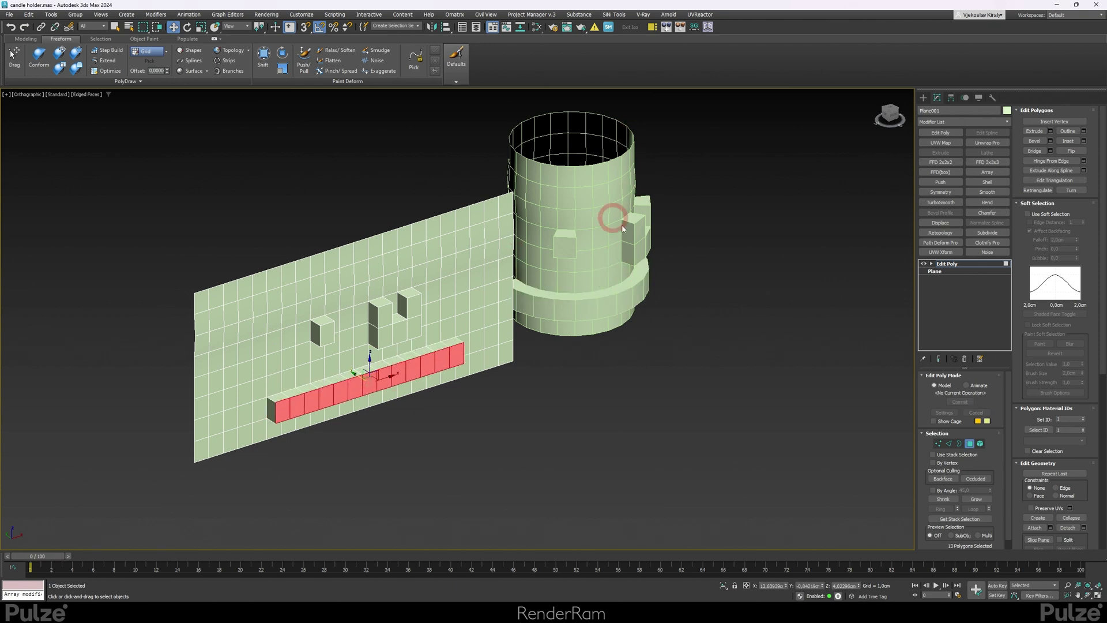
pyautogui.keyDown('alt'); pyautogui.moveTo(642, 309); pyautogui.dragTo(418, 292, button='middle'); pyautogui.keyUp('alt')
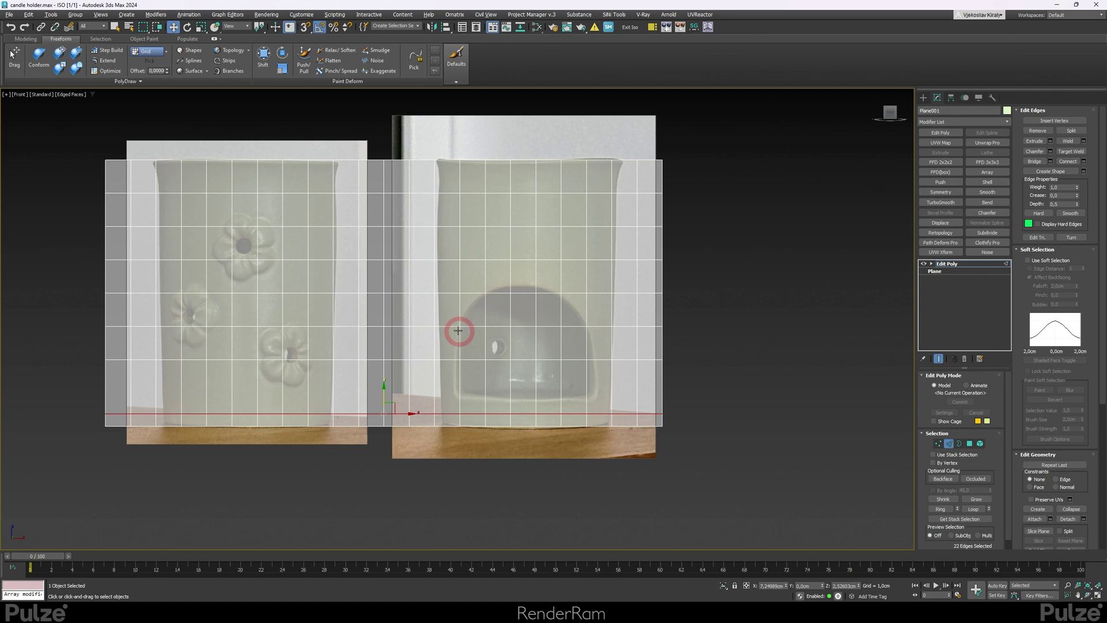
# Cut the arched opening's outline into the flat plane following the reference photo, and delete the polygons inside it
pyautogui.rightClick(553, 280)
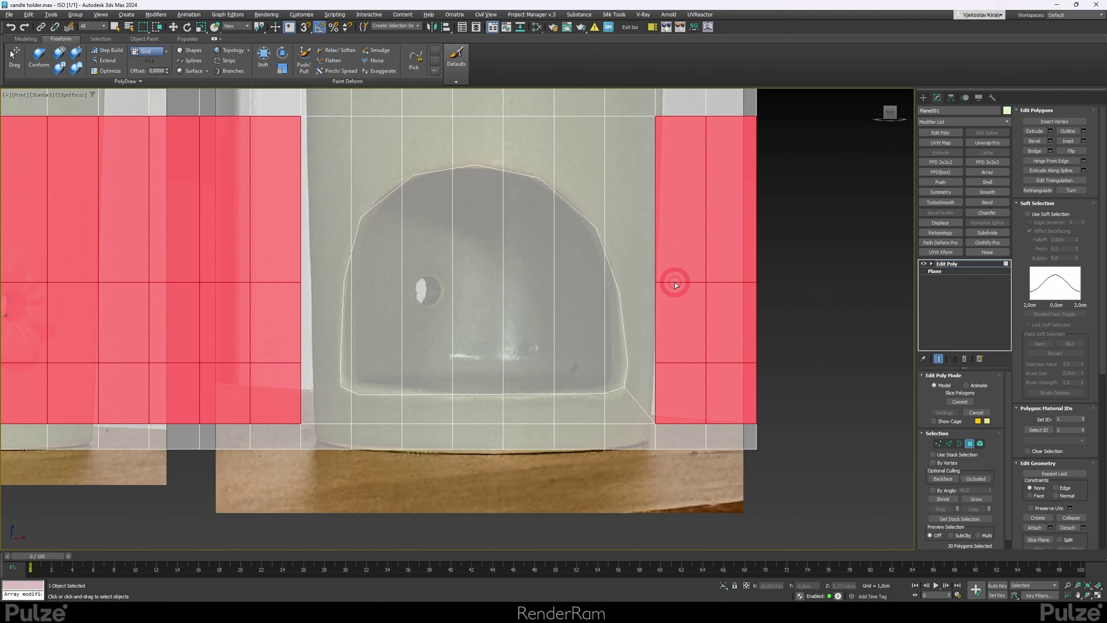
pyautogui.rightClick(396, 269)
pyautogui.click(300, 362)
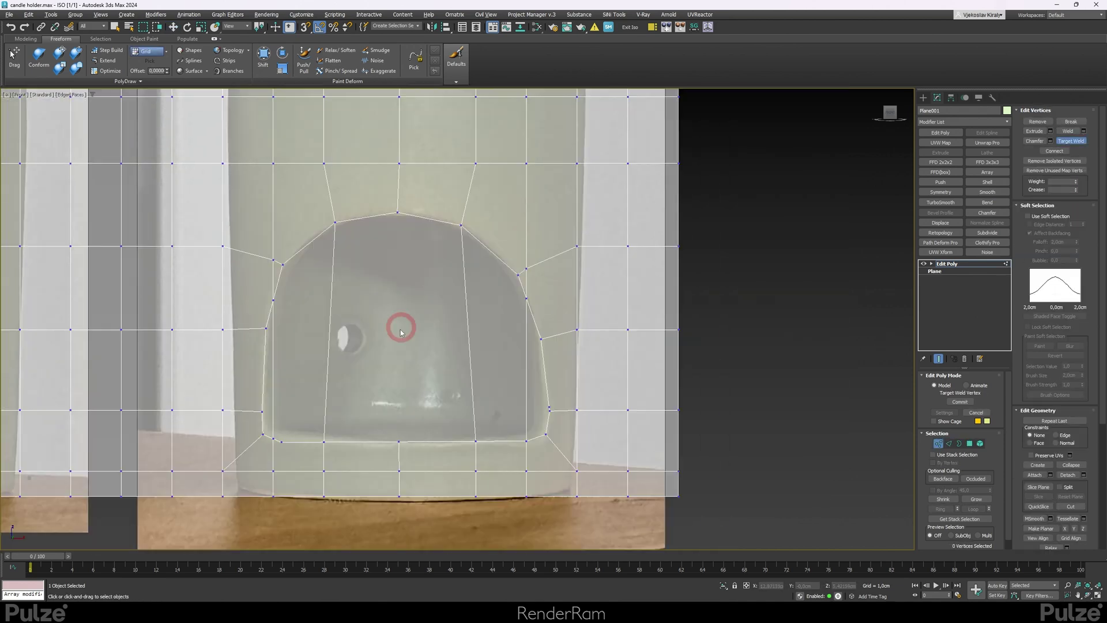
pyautogui.press('Delete')
pyautogui.press('1')
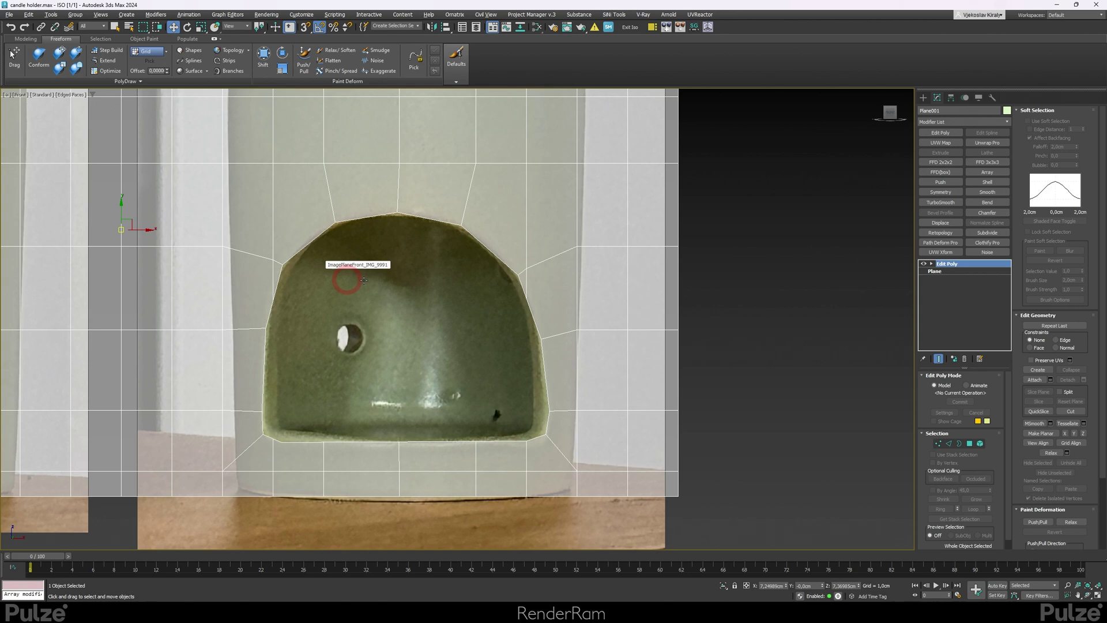
# Cut connecting edges at the arch's upper corners and add a surrounding edge loop close to the opening's border
pyautogui.hotkey('alt', 'c')
pyautogui.click(273, 163)
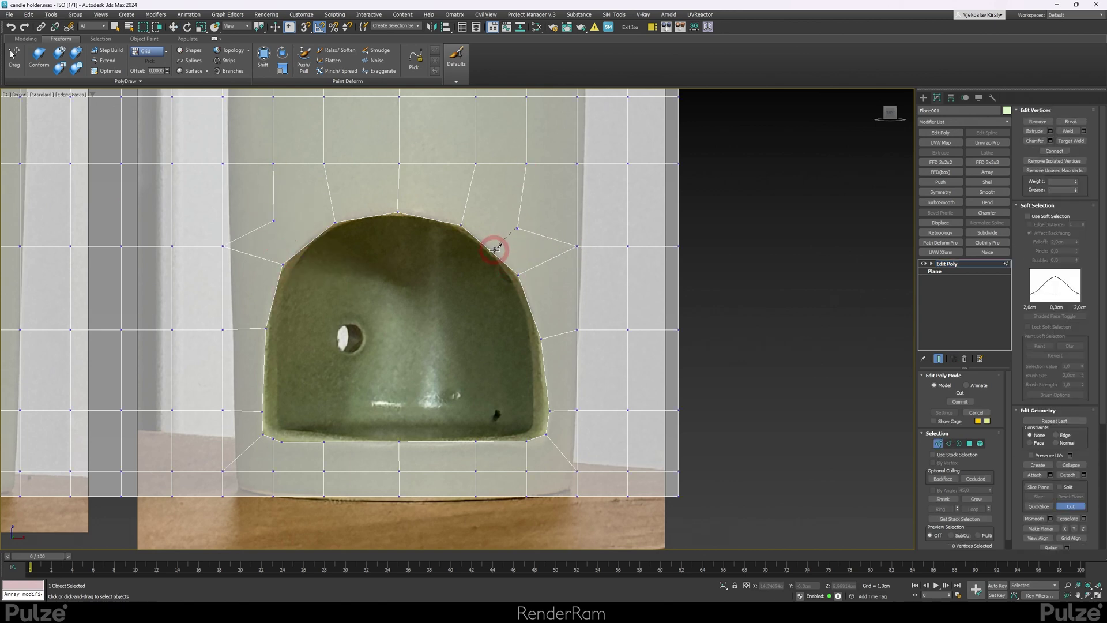
pyautogui.moveTo(420, 294); pyautogui.dragTo(352, 309, button='middle')
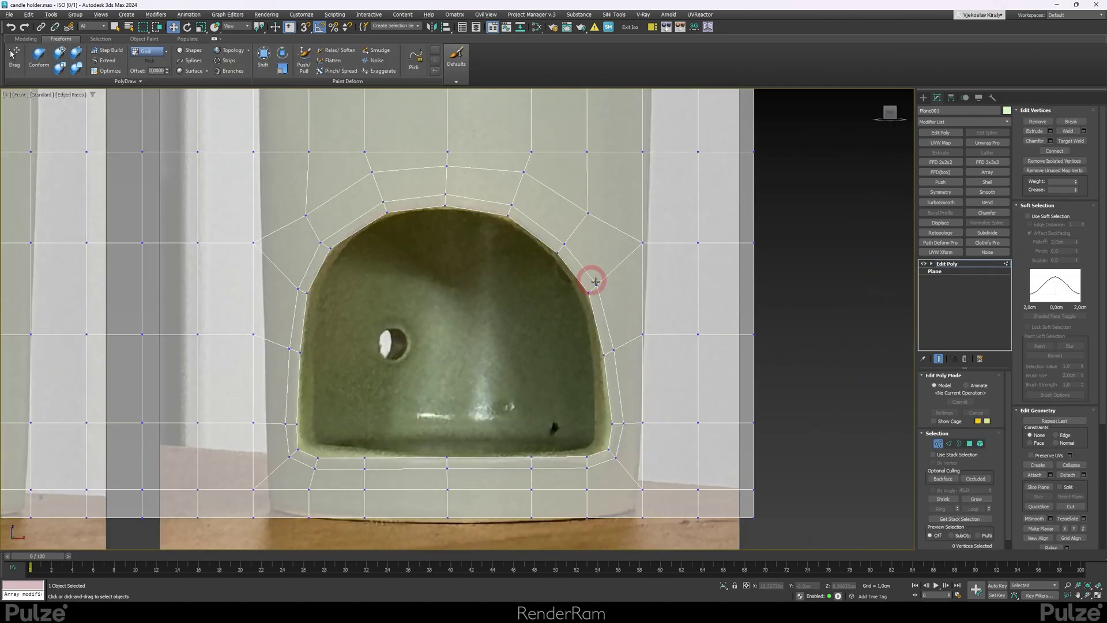
pyautogui.scroll(-3, 595, 281)
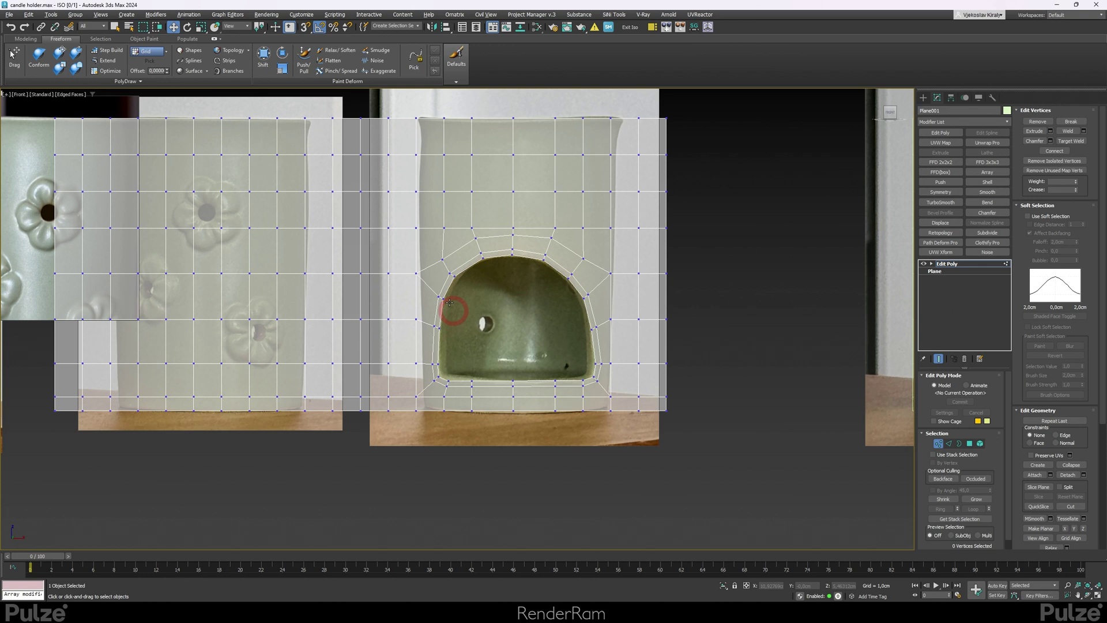
# Align the arched-opening reference photo with the bent copy, and inspect the cylinder and photo from an angle
pyautogui.moveTo(531, 294); pyautogui.dragTo(485, 311, button='middle')
pyautogui.click(479, 112)
pyautogui.hotkey('alt', 'q')
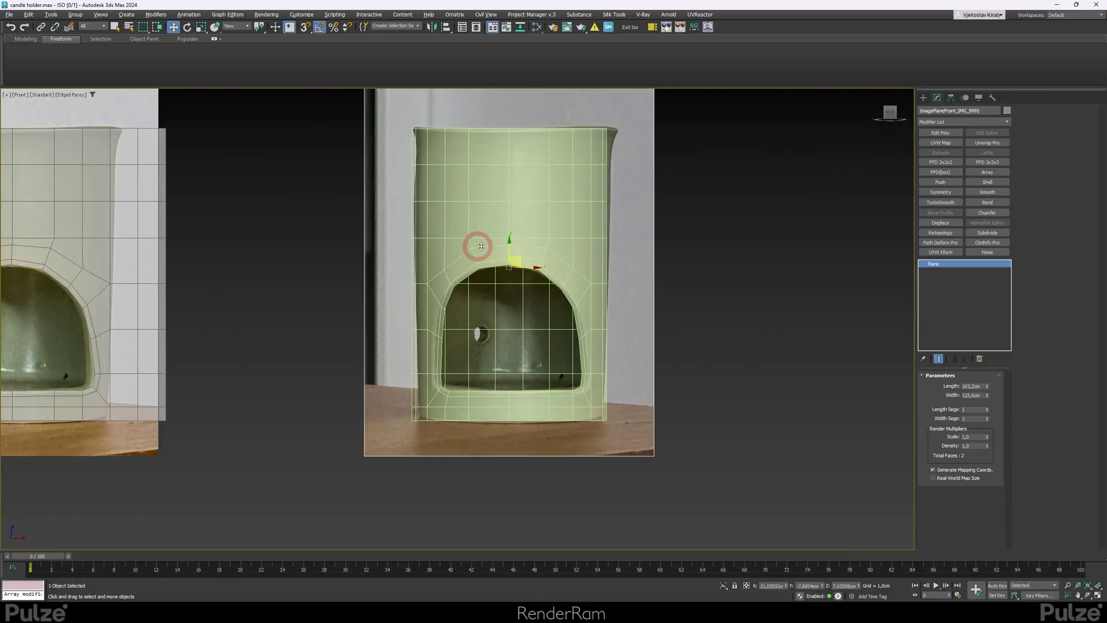
pyautogui.keyDown('alt'); pyautogui.moveTo(497, 236); pyautogui.dragTo(542, 277, button='middle'); pyautogui.keyUp('alt')
pyautogui.click(314, 241)
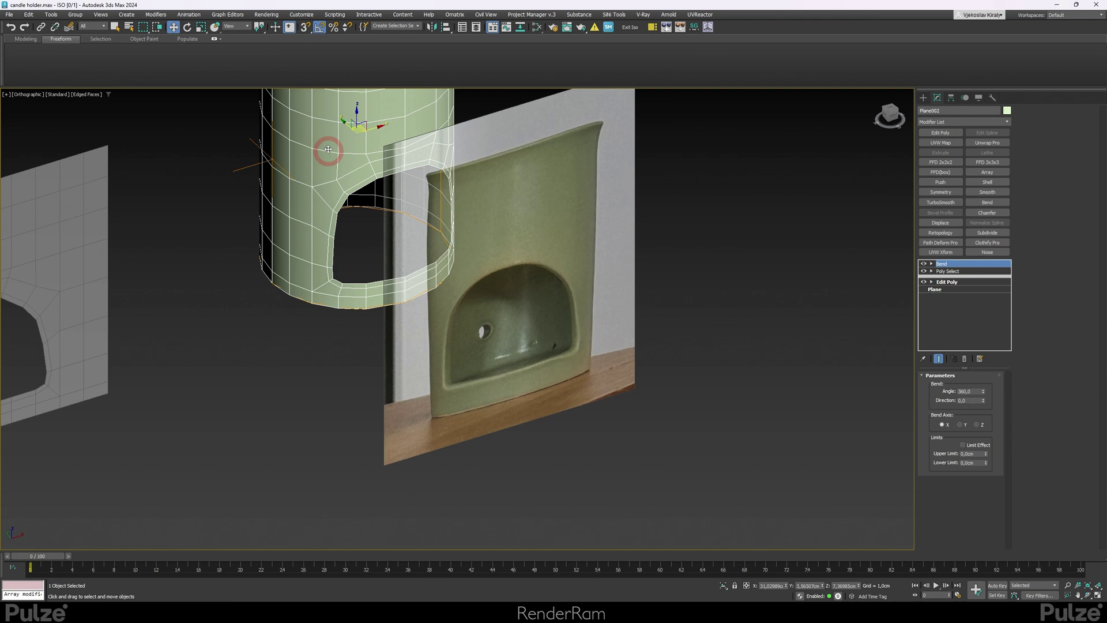
pyautogui.click(540, 220)
pyautogui.press('f')
# Try moving the arched-opening reference photo sideways, clear of the bent copy
pyautogui.click(515, 244)
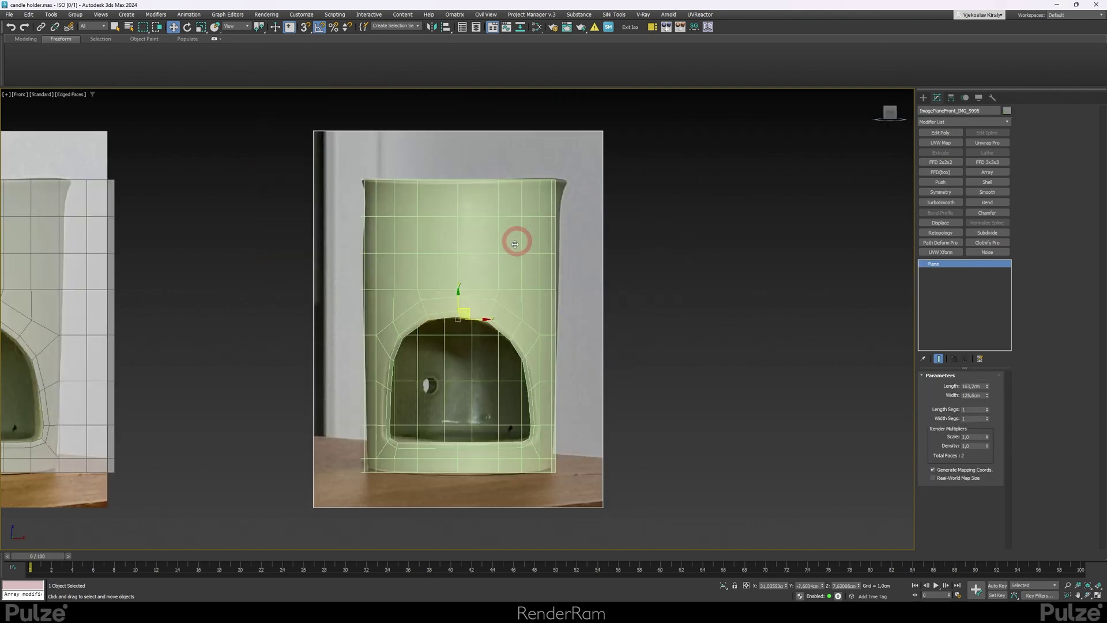
pyautogui.moveTo(479, 322); pyautogui.dragTo(665, 333)
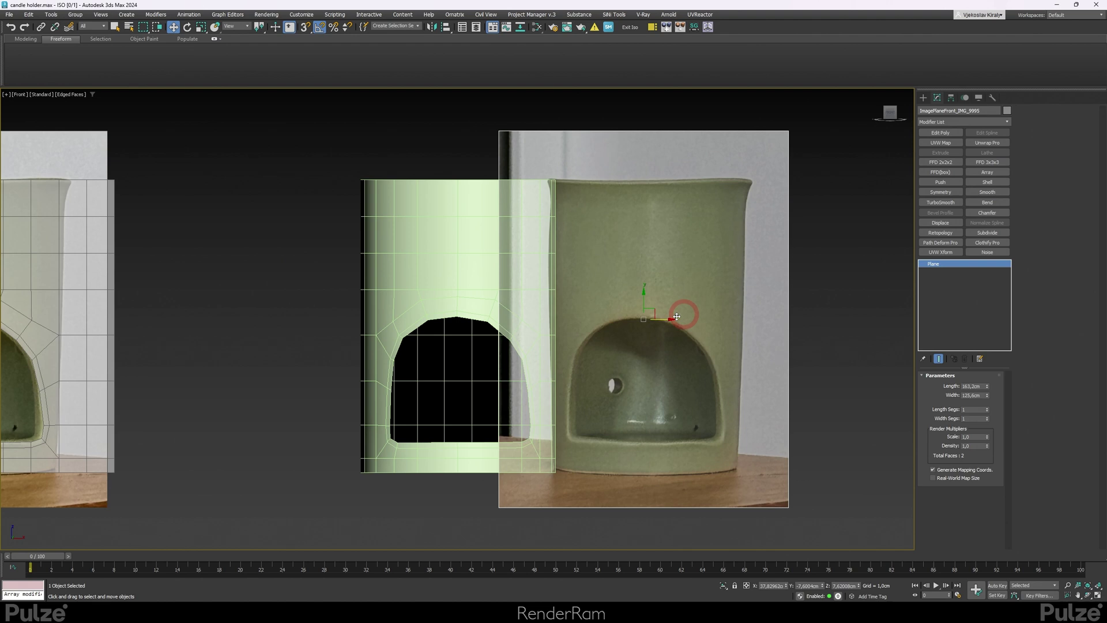
pyautogui.hotkey('ctrl', 'z')
# Shift polygons along the opening's right side on the flat plane while comparing the bent copy with the reference photo
pyautogui.scroll(3, 473, 383)
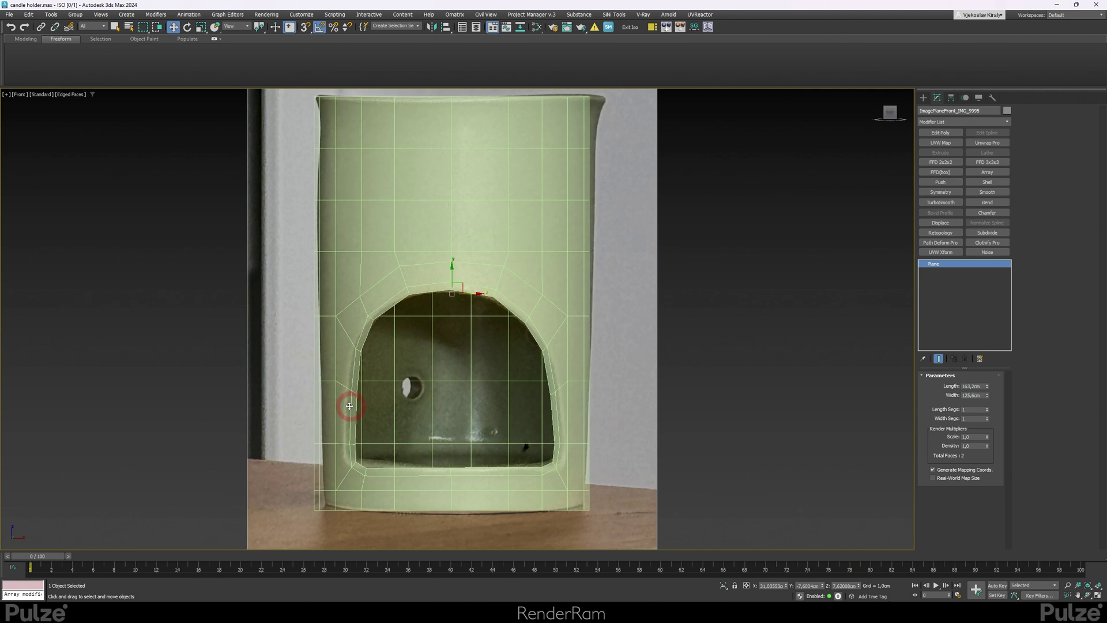
pyautogui.scroll(6, 348, 402)
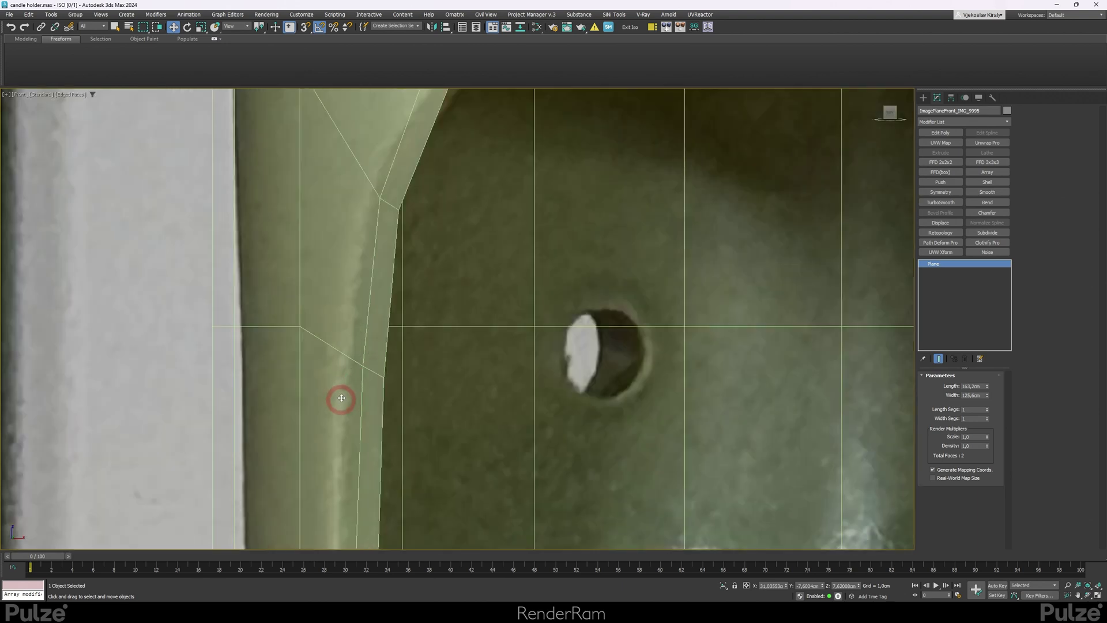
pyautogui.scroll(-6, 652, 301)
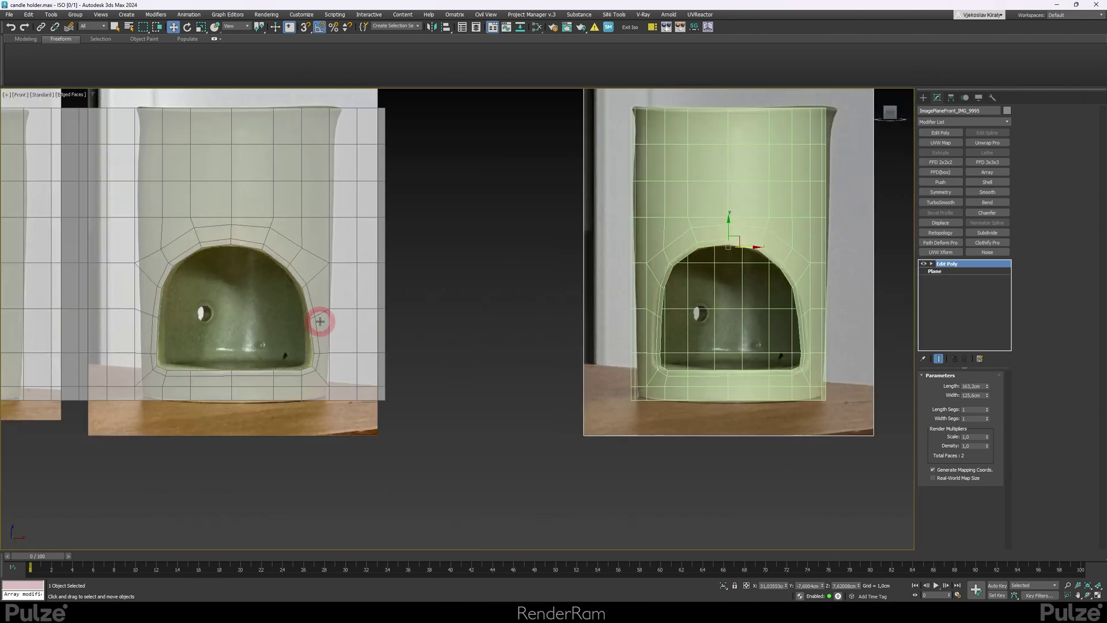
pyautogui.click(320, 322)
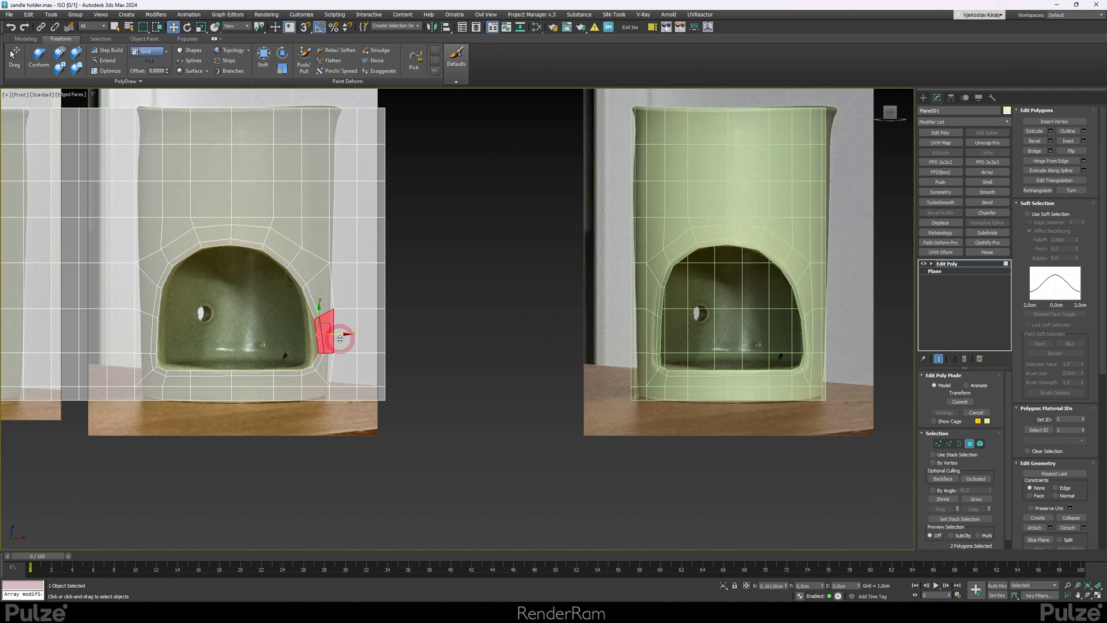
pyautogui.scroll(5, 773, 361)
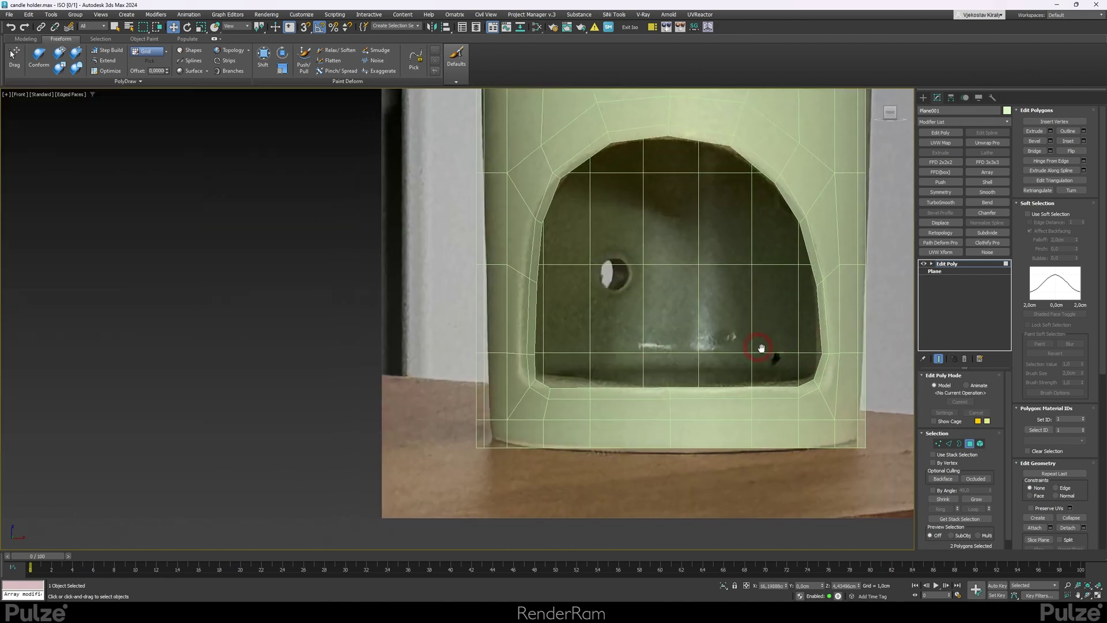
pyautogui.scroll(-3, 808, 361)
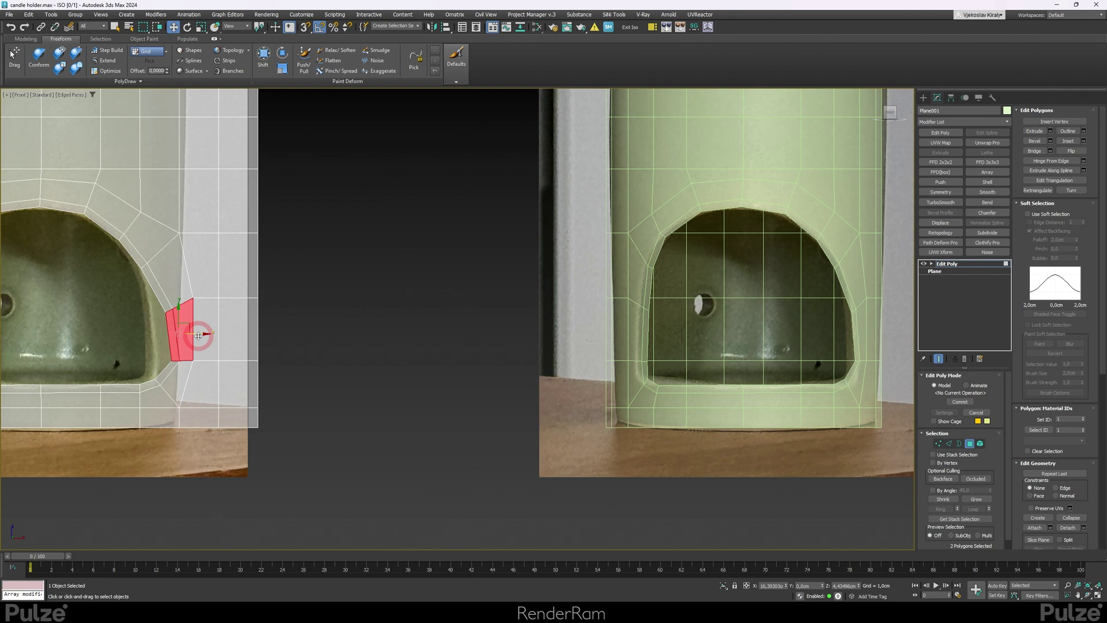
pyautogui.moveTo(143, 291); pyautogui.dragTo(157, 232)
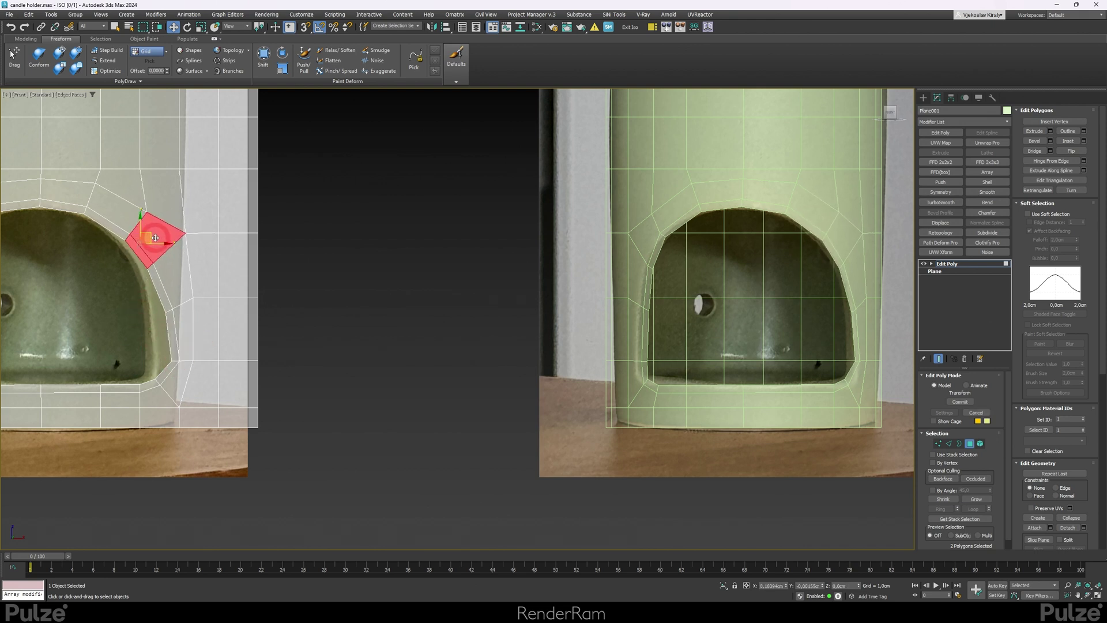
# Adjust individual vertices right of the opening and shift the neighboring vertical column of vertices on the flat plane
pyautogui.press('1')
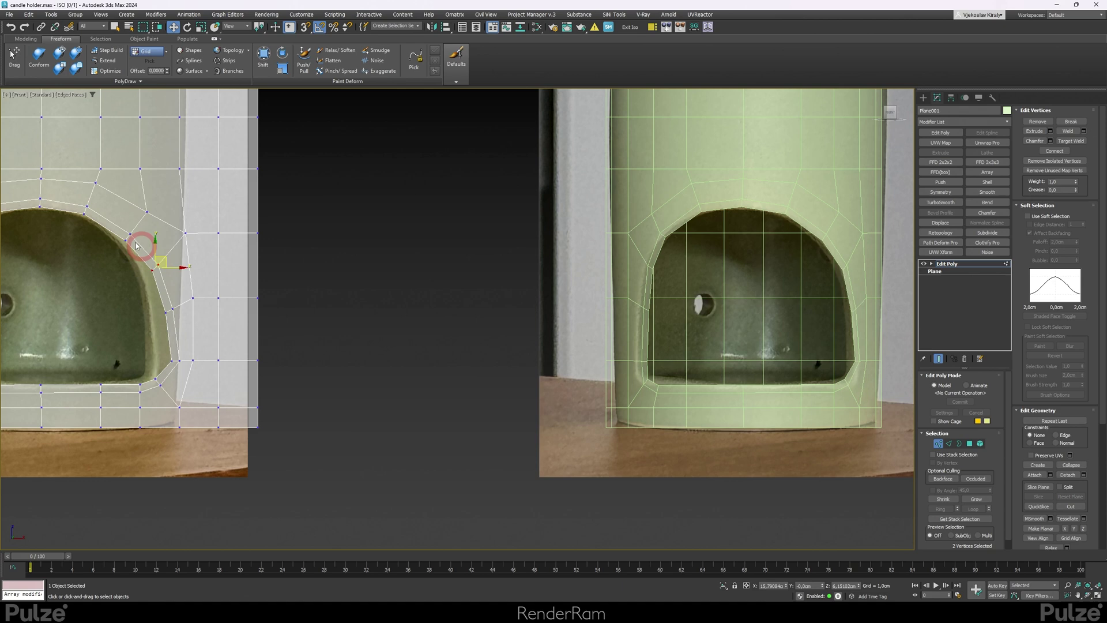
pyautogui.moveTo(71, 237); pyautogui.dragTo(188, 243, button='middle')
pyautogui.moveTo(247, 298); pyautogui.dragTo(139, 282, button='middle')
pyautogui.moveTo(199, 361); pyautogui.dragTo(197, 383)
pyautogui.scroll(-2, 257, 413)
pyautogui.moveTo(259, 294); pyautogui.dragTo(264, 294)
pyautogui.scroll(2, 249, 424)
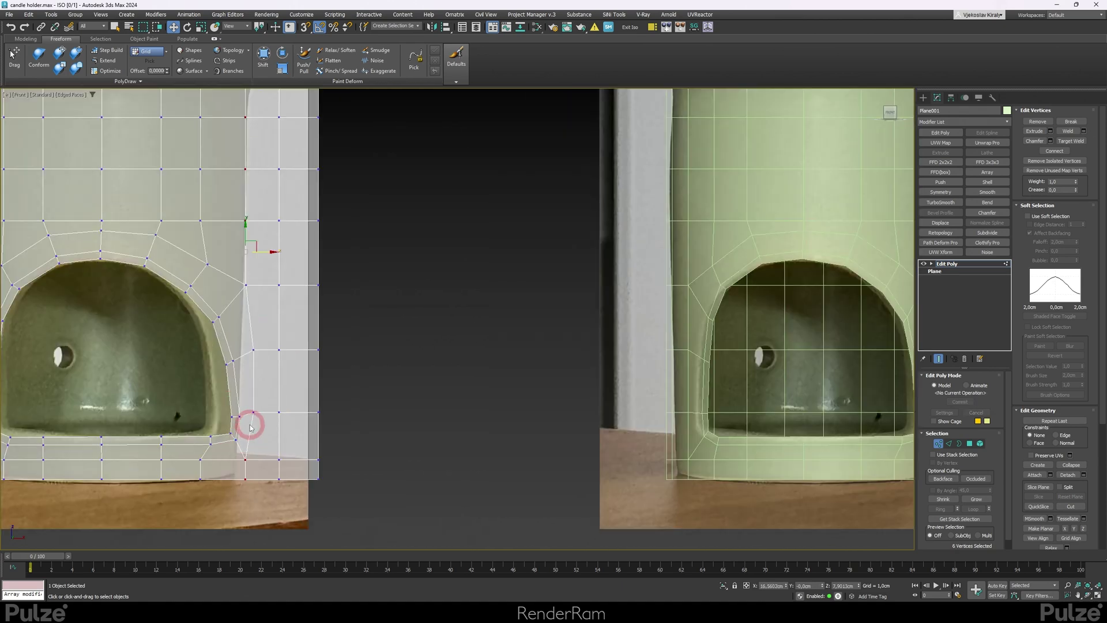
# Reposition the vertices along the opening's left side on the flat plane to even out the surrounding mesh
pyautogui.moveTo(250, 425); pyautogui.dragTo(282, 464, button='middle')
pyautogui.moveTo(95, 293); pyautogui.dragTo(91, 294)
pyautogui.moveTo(42, 319); pyautogui.dragTo(76, 280, button='middle')
pyautogui.moveTo(77, 314); pyautogui.dragTo(63, 314)
pyautogui.moveTo(63, 314); pyautogui.dragTo(162, 262, button='middle')
pyautogui.moveTo(149, 302); pyautogui.dragTo(169, 315)
pyautogui.moveTo(159, 309); pyautogui.dragTo(143, 303)
pyautogui.moveTo(130, 297); pyautogui.dragTo(113, 300)
pyautogui.moveTo(139, 352); pyautogui.dragTo(114, 359)
pyautogui.moveTo(120, 398); pyautogui.dragTo(142, 433)
# Move the center vertex above the arch slightly upward on the flat plane
pyautogui.scroll(-2, 173, 346)
pyautogui.moveTo(172, 345); pyautogui.dragTo(210, 465, button='middle')
pyautogui.moveTo(276, 328); pyautogui.dragTo(276, 324)
pyautogui.moveTo(307, 388); pyautogui.dragTo(277, 282, button='middle')
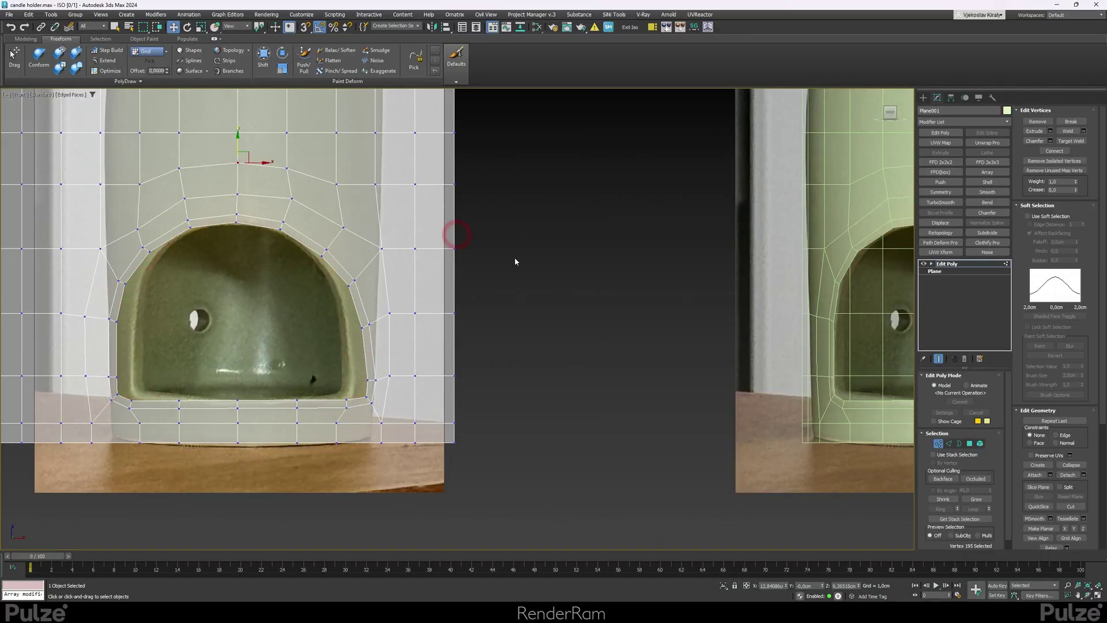
# Trace the upper flower's petal outline on the close-up reference photo with a Line spline
pyautogui.moveTo(652, 350); pyautogui.dragTo(322, 312, button='middle')
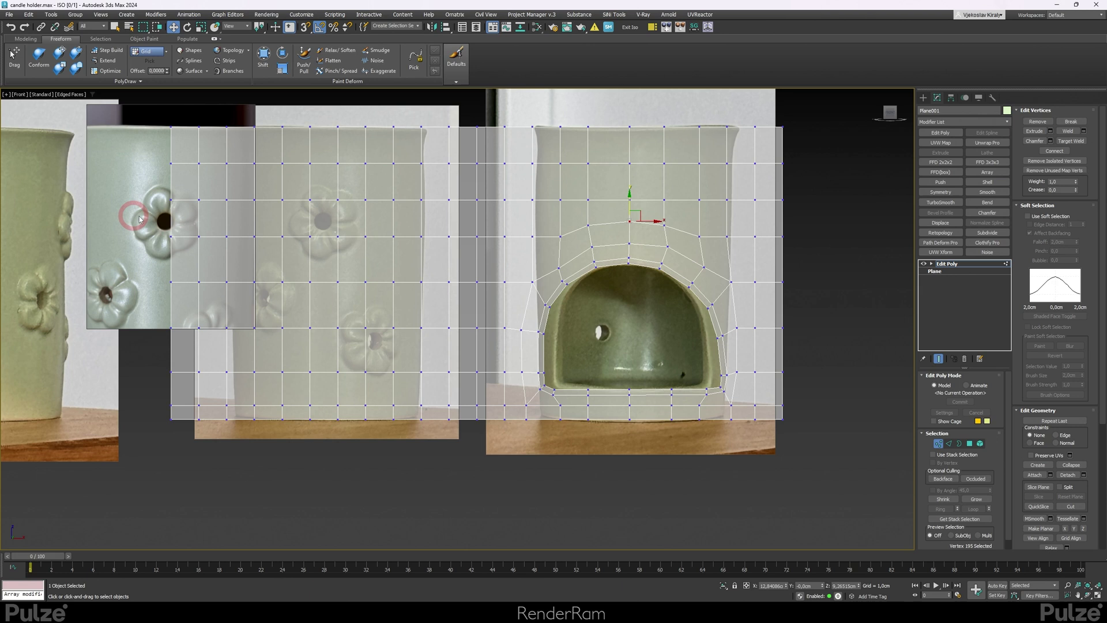
pyautogui.moveTo(161, 222); pyautogui.dragTo(218, 203, button='middle')
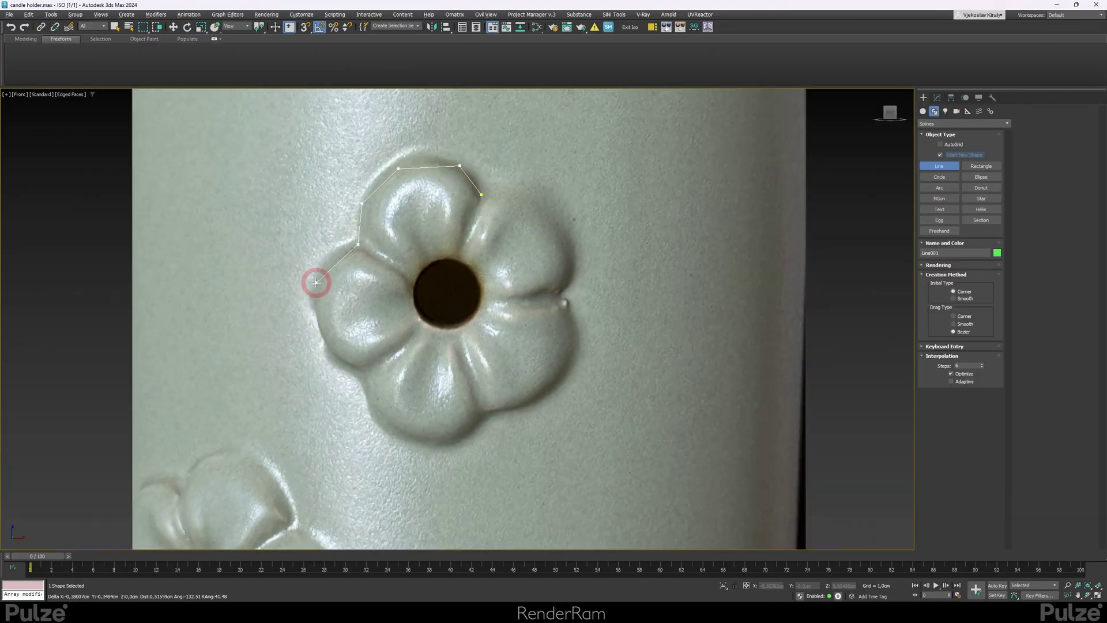
pyautogui.rightClick(483, 206)
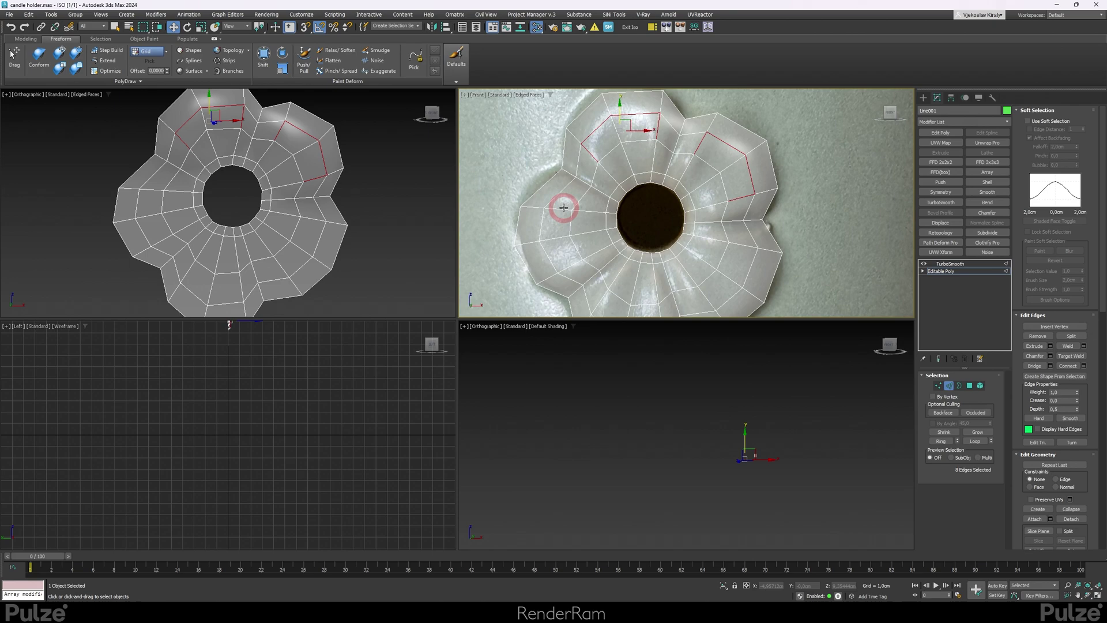
# Extend the mid-petal edge selection to the remaining petals, and inspect the smoothed flower's relief from an angle
pyautogui.click(564, 207)
pyautogui.keyDown('ctrl'); pyautogui.click(573, 269); pyautogui.keyUp('ctrl')
pyautogui.moveTo(573, 270); pyautogui.dragTo(494, 264, button='middle')
pyautogui.keyDown('ctrl'); pyautogui.click(287, 192); pyautogui.keyUp('ctrl')
pyautogui.keyDown('alt'); pyautogui.moveTo(287, 192); pyautogui.dragTo(164, 230, button='middle'); pyautogui.keyUp('alt')
pyautogui.press('F4')
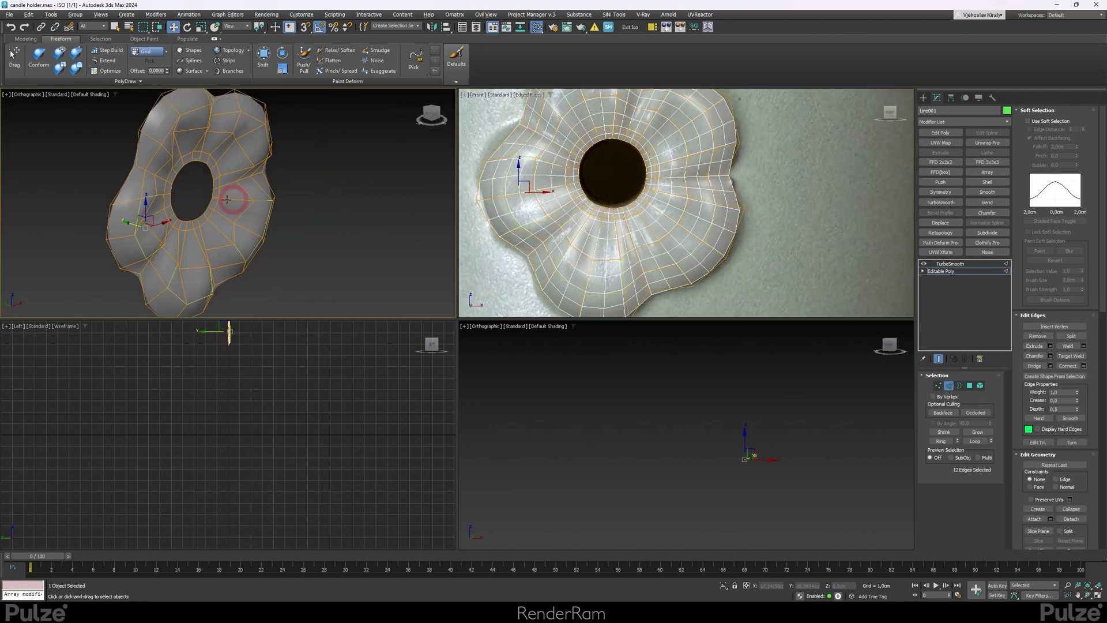
# Isolate the flower in a maximized view and show its unsmoothed base mesh at the Editable Poly level
pyautogui.hotkey('alt', 'q')
pyautogui.hotkey('alt', 'w')
pyautogui.click(949, 263)
pyautogui.click(941, 271)
pyautogui.moveTo(576, 346); pyautogui.dragTo(716, 356, button='middle')
pyautogui.click(938, 358)
pyautogui.scroll(2, 364, 404)
# Chamfer five radial edge loops in the grooves between the flower's petals
pyautogui.doubleClick(369, 278)
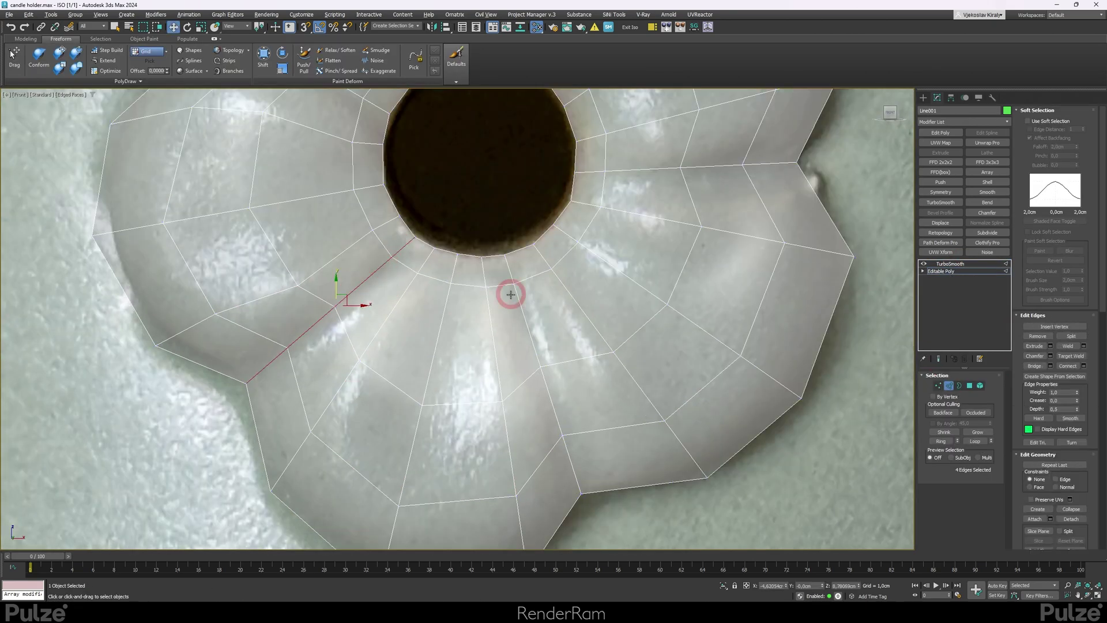
pyautogui.keyDown('ctrl'); pyautogui.doubleClick(511, 295); pyautogui.keyUp('ctrl')
pyautogui.scroll(-2, 510, 295)
pyautogui.keyDown('ctrl'); pyautogui.doubleClick(628, 294); pyautogui.keyUp('ctrl')
pyautogui.keyDown('ctrl'); pyautogui.doubleClick(531, 156); pyautogui.keyUp('ctrl')
pyautogui.keyDown('ctrl'); pyautogui.doubleClick(364, 224); pyautogui.keyUp('ctrl')
pyautogui.rightClick(531, 295)
pyautogui.click(542, 334)
pyautogui.moveTo(464, 336); pyautogui.dragTo(465, 332)
# Select the five narrow groove polygons near the flower's center hole, and return to the TurboSmooth level
pyautogui.press('4')
pyautogui.click(404, 376)
pyautogui.keyDown('ctrl'); pyautogui.click(516, 398); pyautogui.keyUp('ctrl')
pyautogui.keyDown('ctrl'); pyautogui.click(599, 297); pyautogui.keyUp('ctrl')
pyautogui.keyDown('ctrl'); pyautogui.click(520, 182); pyautogui.keyUp('ctrl')
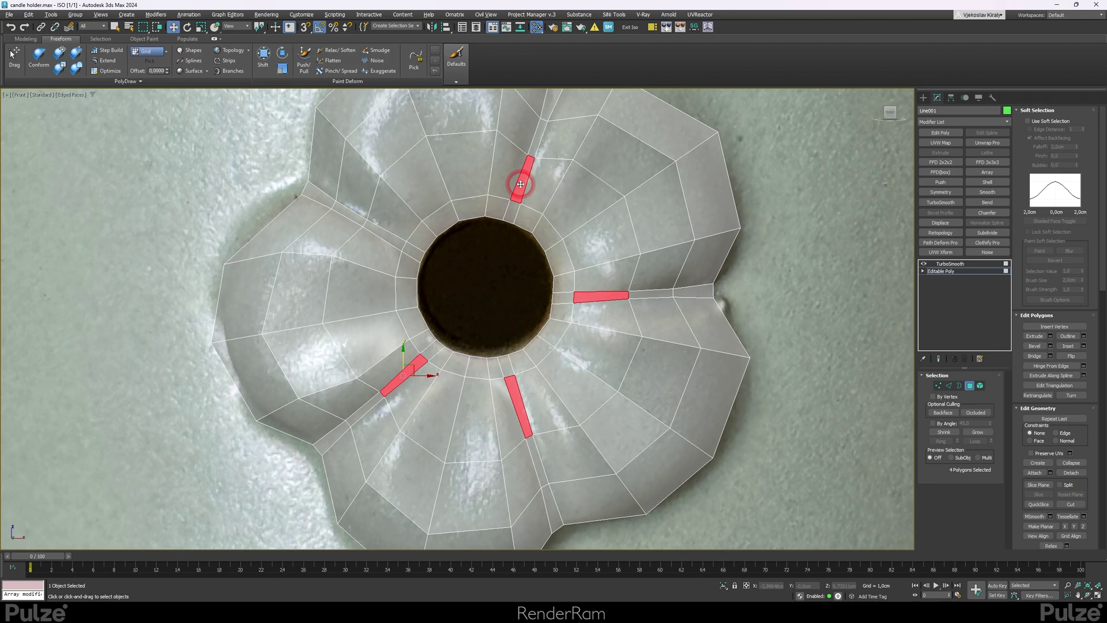
pyautogui.keyDown('ctrl'); pyautogui.click(381, 229); pyautogui.keyUp('ctrl')
pyautogui.keyDown('alt'); pyautogui.moveTo(404, 412); pyautogui.dragTo(469, 418, button='middle'); pyautogui.keyUp('alt')
pyautogui.click(963, 264)
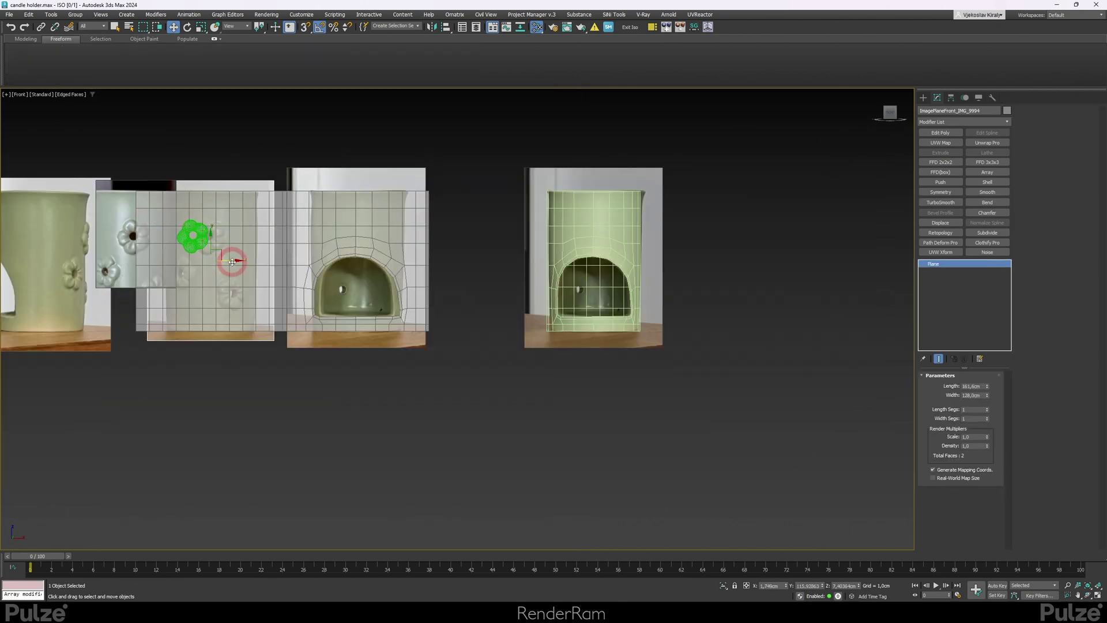
# Move the arched-opening photo clear of the bent copy and align the three-flower photo with the copy instead
pyautogui.moveTo(232, 262); pyautogui.dragTo(509, 270)
pyautogui.moveTo(612, 260); pyautogui.dragTo(892, 270)
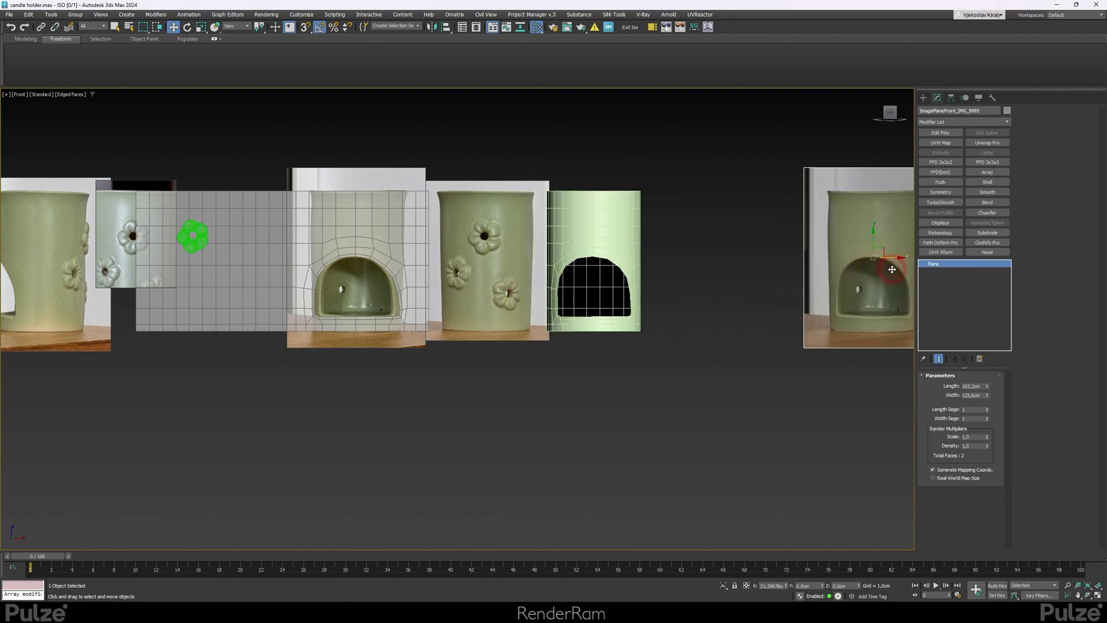
pyautogui.click(505, 235)
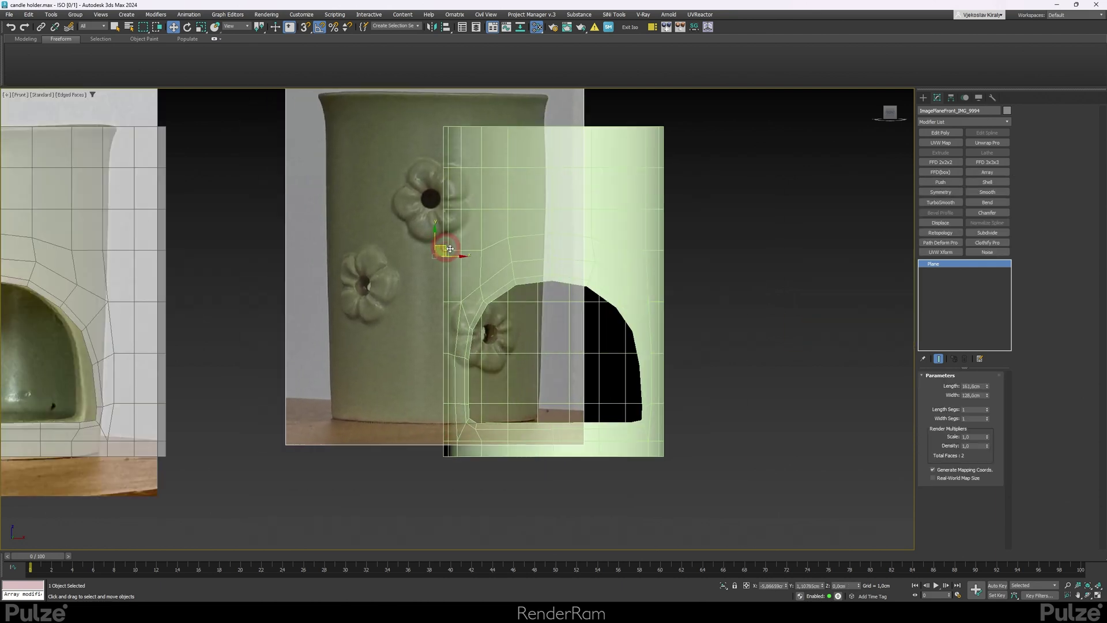
pyautogui.moveTo(446, 249); pyautogui.dragTo(563, 284)
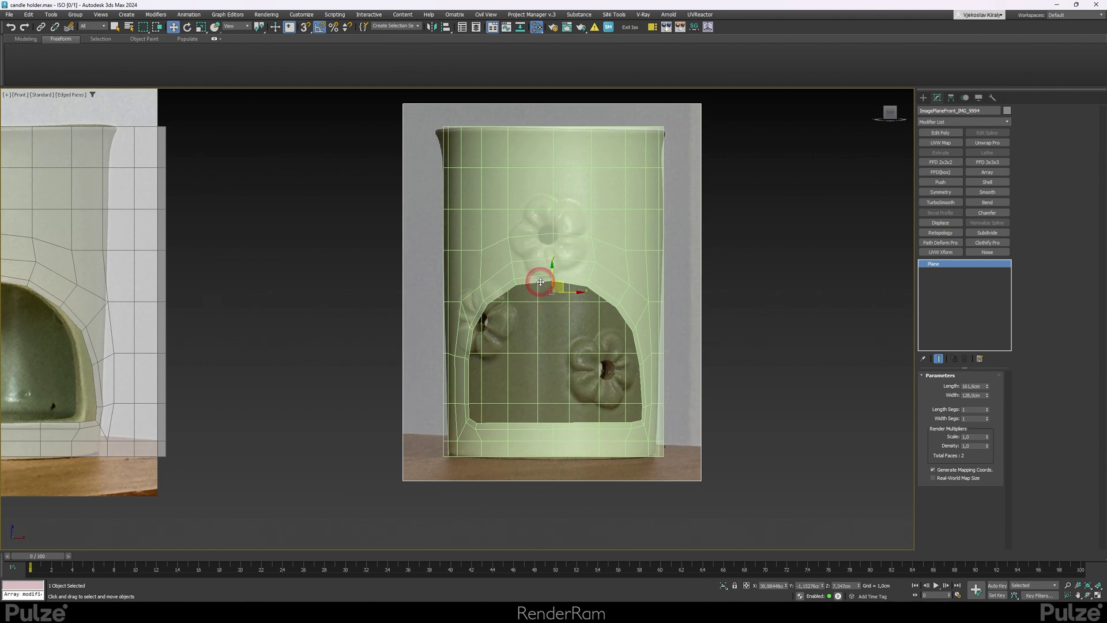
pyautogui.click(541, 282)
pyautogui.press('e')
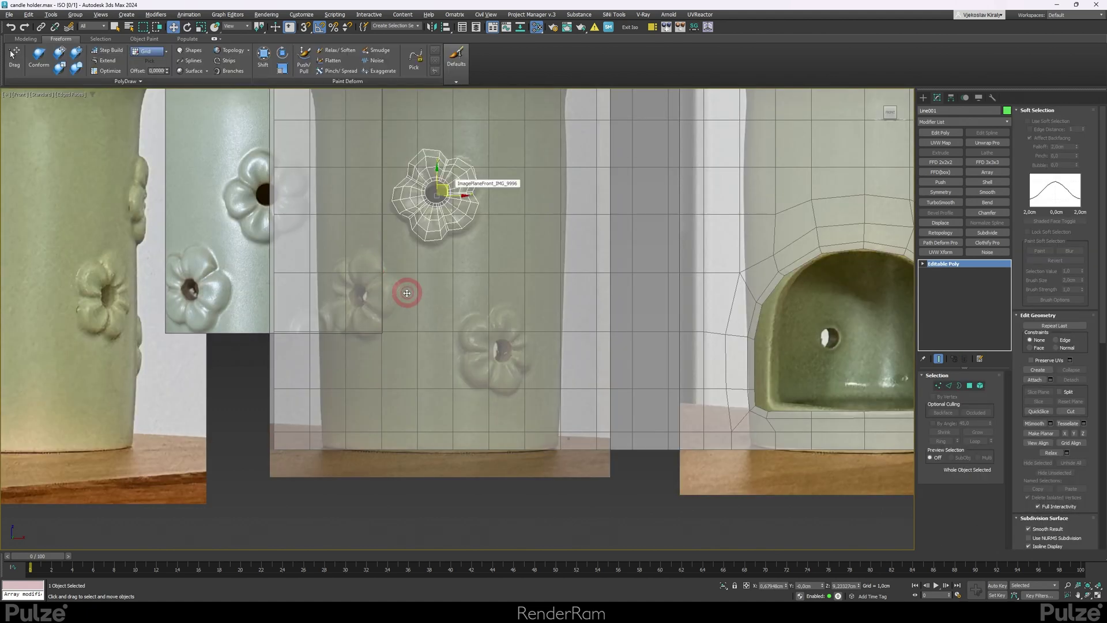
# Copy the flower mesh onto the other two flower positions in the reference photo
pyautogui.moveTo(448, 186)
pyautogui.keyDown('shift'); pyautogui.mouseDown()
pyautogui.moveTo(373, 287)
pyautogui.moveTo(503, 345)
pyautogui.mouseUp(); pyautogui.keyUp('shift')
pyautogui.press('Return')
pyautogui.press('Return')
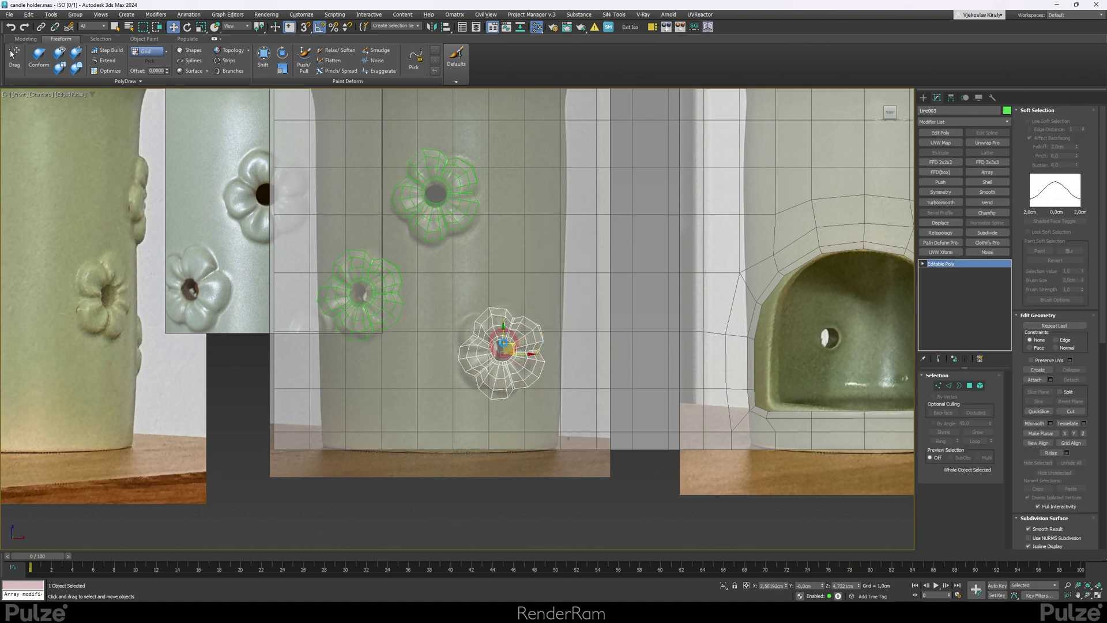
# Rotate the two lower flower copies to match their petal orientation in the reference photo
pyautogui.scroll(2, 499, 349)
pyautogui.moveTo(501, 350); pyautogui.dragTo(501, 386, button='middle')
pyautogui.click(336, 289)
pyautogui.press('e')
pyautogui.moveTo(322, 288); pyautogui.dragTo(328, 264)
pyautogui.click(507, 373)
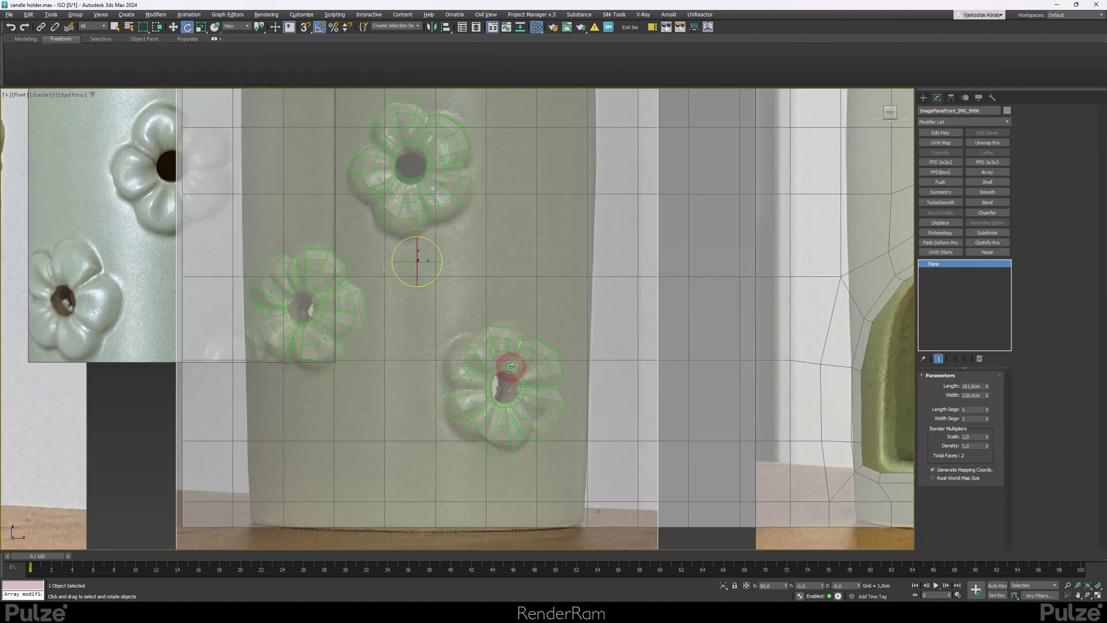
pyautogui.click(521, 369)
pyautogui.moveTo(519, 368); pyautogui.dragTo(507, 294)
pyautogui.press('w')
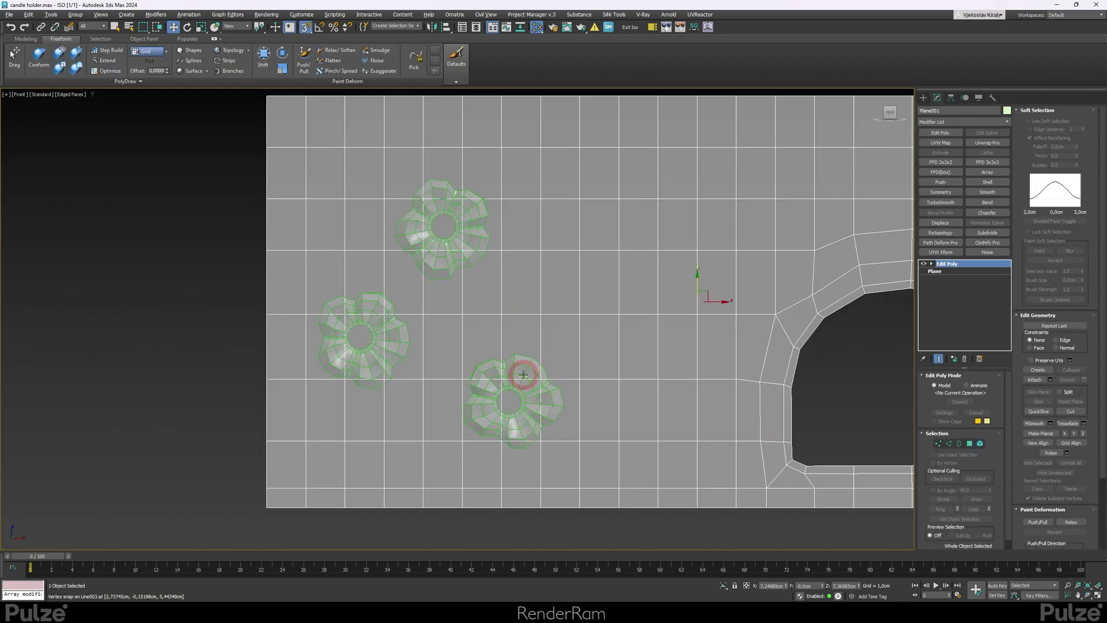
# Delete the flat plane's polygons behind and around the three flowers to make room for the flower meshes
pyautogui.press('4')
pyautogui.click(482, 409)
pyautogui.press('Delete')
pyautogui.click(433, 261)
pyautogui.press('Delete')
pyautogui.click(444, 390)
pyautogui.press('Delete')
pyautogui.scroll(-2, 435, 277)
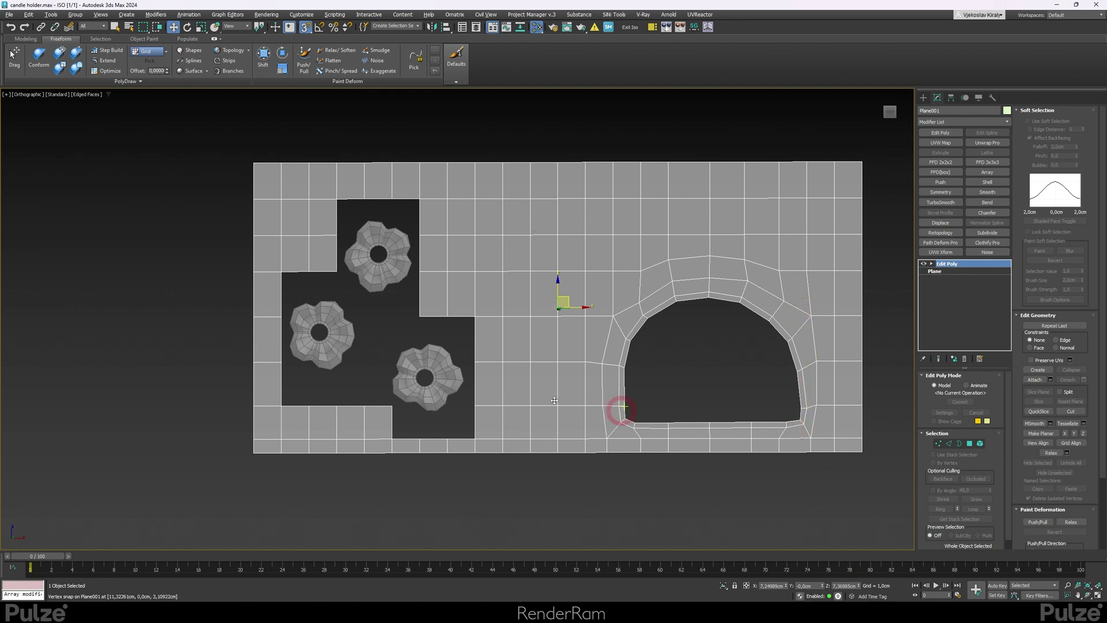
# Add a TurboSmooth modifier to the flat plane to increase its mesh density around the flower openings
pyautogui.scroll(5, 344, 260)
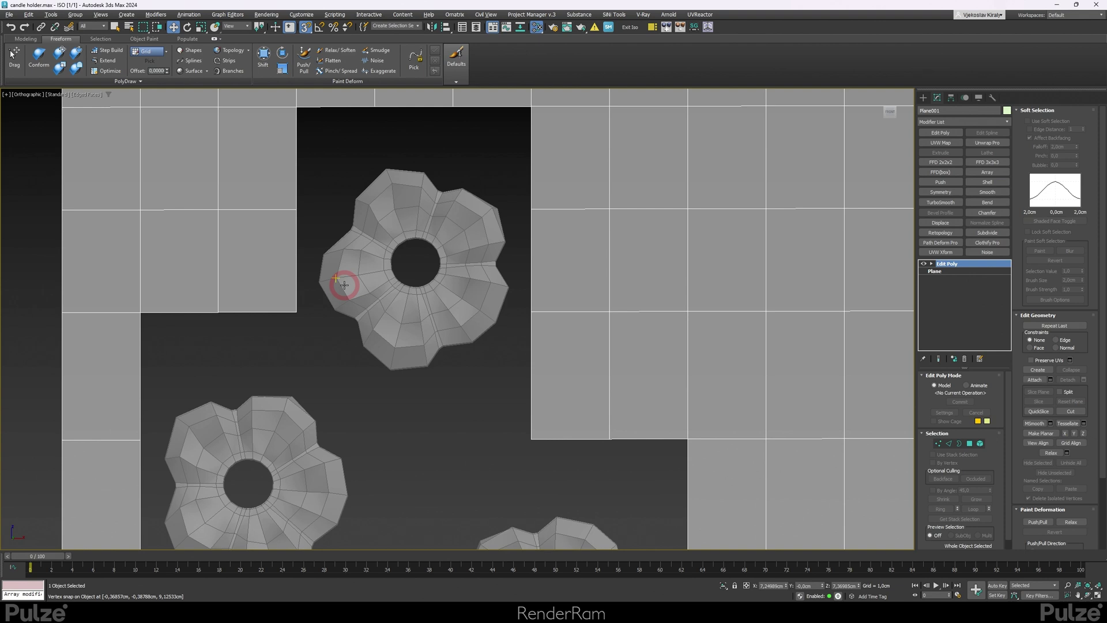
pyautogui.scroll(-2, 418, 243)
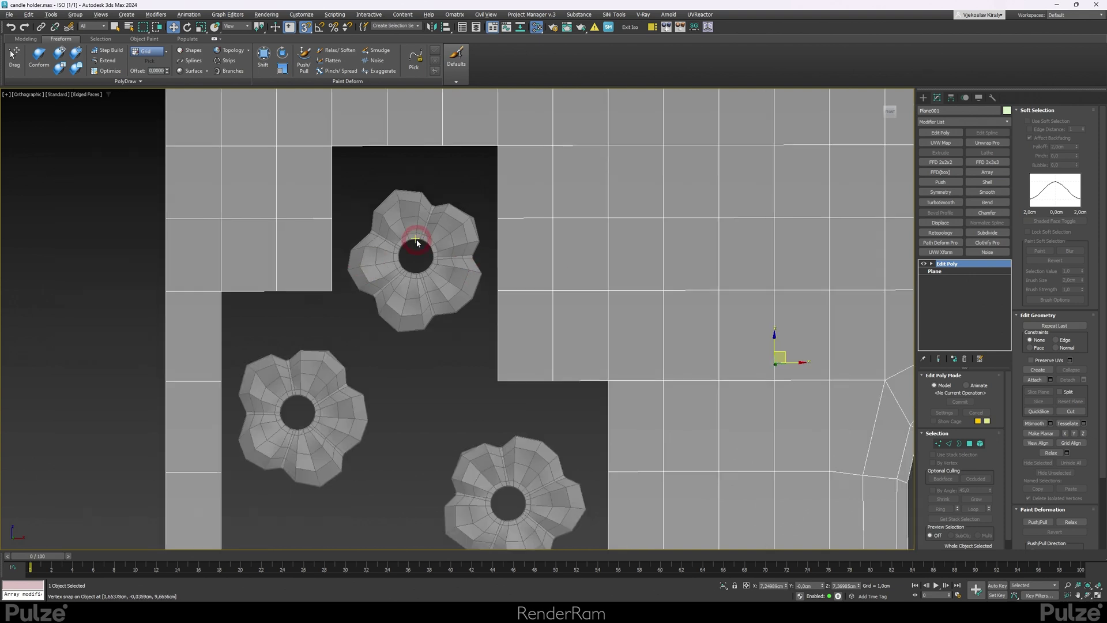
pyautogui.click(944, 203)
pyautogui.scroll(-3, 494, 276)
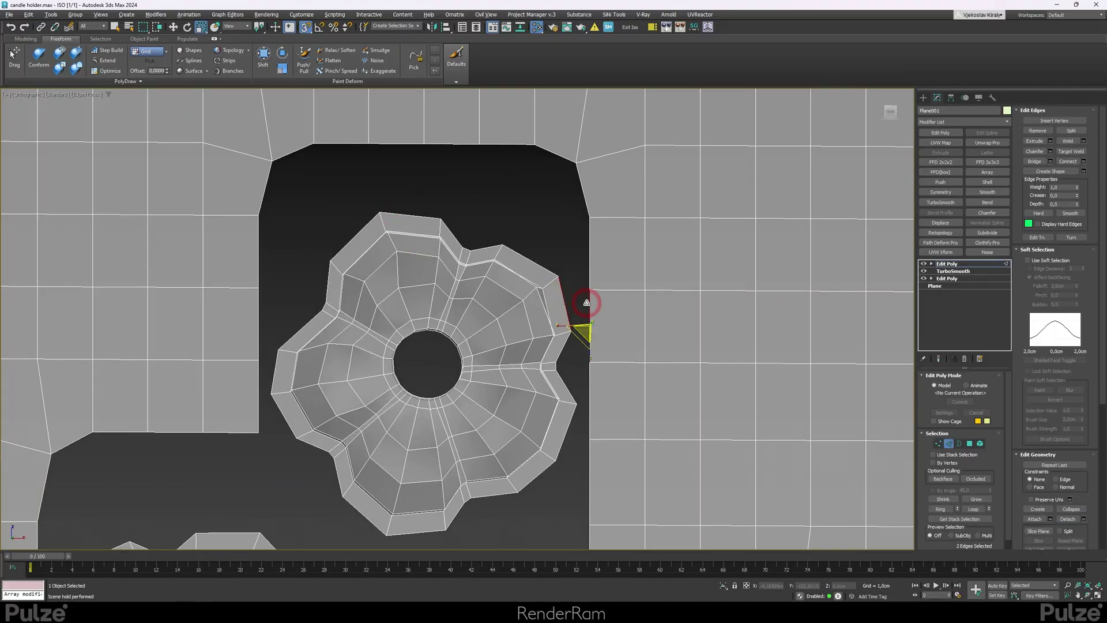
# Bridge outer edges of the flowers to the surrounding plane border and fill the remaining gaps with polygons
pyautogui.moveTo(173, 490); pyautogui.dragTo(462, 151, button='middle')
pyautogui.click(316, 274)
pyautogui.moveTo(750, 462); pyautogui.dragTo(451, 161, button='middle')
pyautogui.press('1')
pyautogui.moveTo(231, 173); pyautogui.dragTo(478, 388, button='middle')
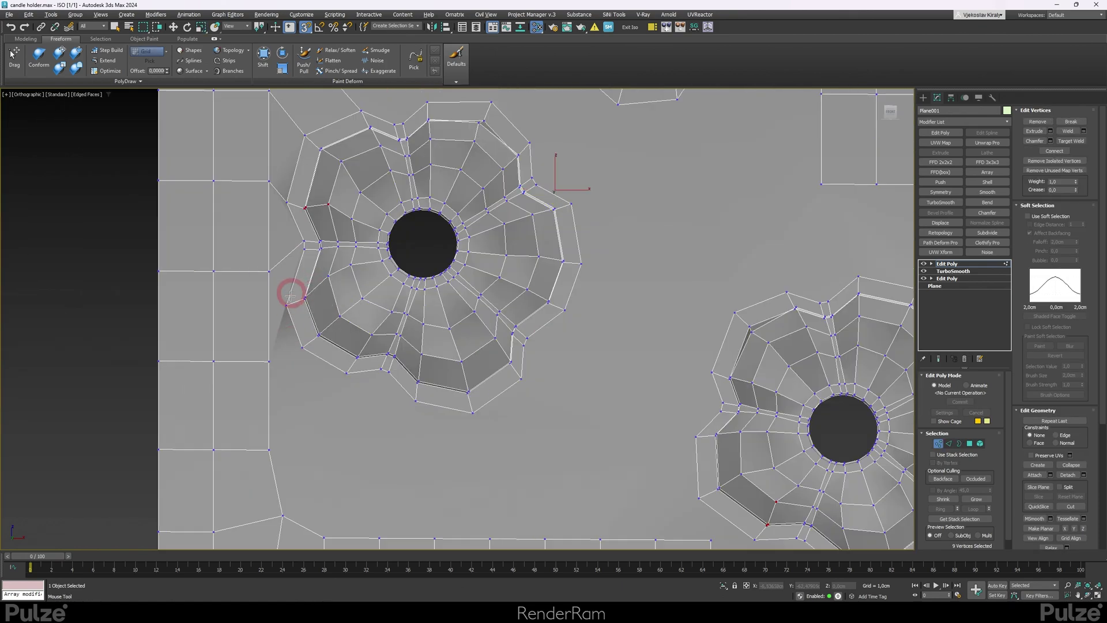
# Connect the lower-right flower's outer vertices to the plane's border vertices below it, pair by pair
pyautogui.moveTo(292, 294); pyautogui.dragTo(276, 193, button='middle')
pyautogui.keyDown('ctrl'); pyautogui.click(472, 438); pyautogui.keyUp('ctrl')
pyautogui.hotkey('ctrl', 'shift', 'e')
pyautogui.click(478, 307)
pyautogui.keyDown('ctrl'); pyautogui.click(434, 348); pyautogui.keyUp('ctrl')
pyautogui.hotkey('ctrl', 'shift', 'e')
pyautogui.click(490, 349)
pyautogui.keyDown('ctrl'); pyautogui.click(534, 349); pyautogui.keyUp('ctrl')
pyautogui.moveTo(682, 397); pyautogui.dragTo(432, 358, button='middle')
pyautogui.click(491, 271)
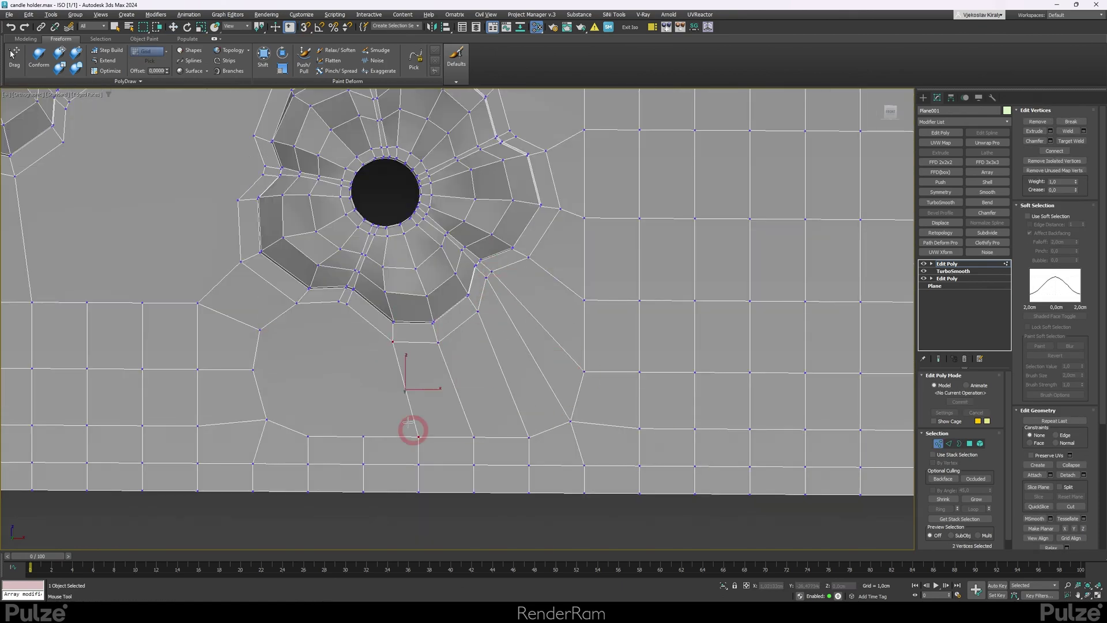
pyautogui.click(296, 303)
pyautogui.keyDown('ctrl'); pyautogui.click(266, 419); pyautogui.keyUp('ctrl')
pyautogui.hotkey('ctrl', 'shift', 'e')
# Connect the upper-right outer vertices of the lower-right flower to the adjacent plane border
pyautogui.press('2')
pyautogui.press('1')
pyautogui.scroll(-4, 507, 404)
pyautogui.scroll(2, 489, 358)
pyautogui.moveTo(524, 196); pyautogui.dragTo(558, 294, button='middle')
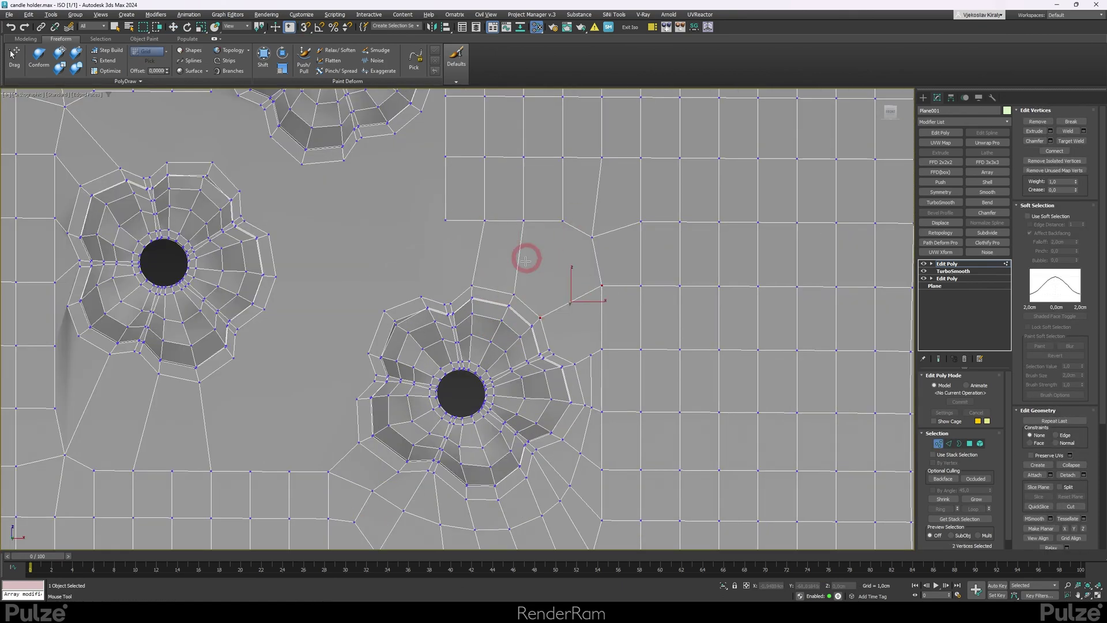
pyautogui.moveTo(553, 253); pyautogui.dragTo(606, 187, button='middle')
# Connect the left flower's lower outer vertices to the plane's border vertices beneath it
pyautogui.click(425, 486)
pyautogui.moveTo(418, 459); pyautogui.dragTo(521, 528, button='middle')
pyautogui.click(226, 308)
pyautogui.keyDown('ctrl'); pyautogui.click(212, 348); pyautogui.keyUp('ctrl')
pyautogui.hotkey('ctrl', 'shift', 'e')
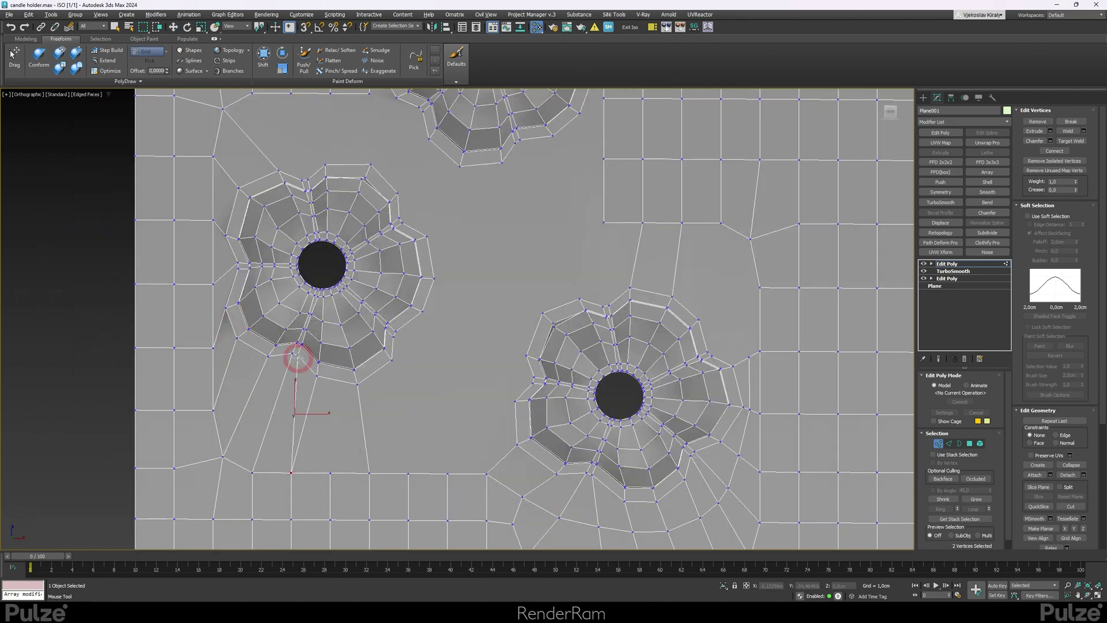
# Divide the gap between the left and lower-right flowers with cross edges running up from the plane's lower border
pyautogui.press('2')
pyautogui.moveTo(530, 373); pyautogui.dragTo(475, 358, button='middle')
pyautogui.moveTo(340, 344); pyautogui.dragTo(308, 378, button='middle')
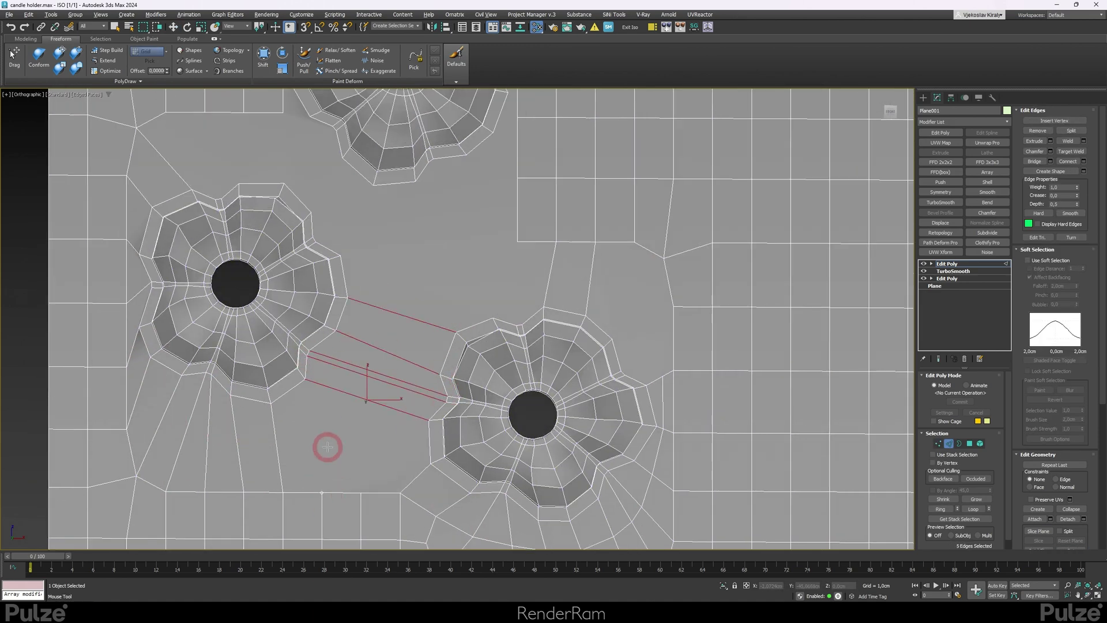
pyautogui.moveTo(328, 447); pyautogui.dragTo(386, 310)
pyautogui.moveTo(361, 492); pyautogui.dragTo(425, 323)
pyautogui.moveTo(416, 437); pyautogui.dragTo(410, 386, button='middle')
# Add a row of cross edges between the lower-right flower's upper side and the plane mesh above it
pyautogui.press('1')
pyautogui.scroll(-2, 180, 265)
pyautogui.scroll(2, 614, 341)
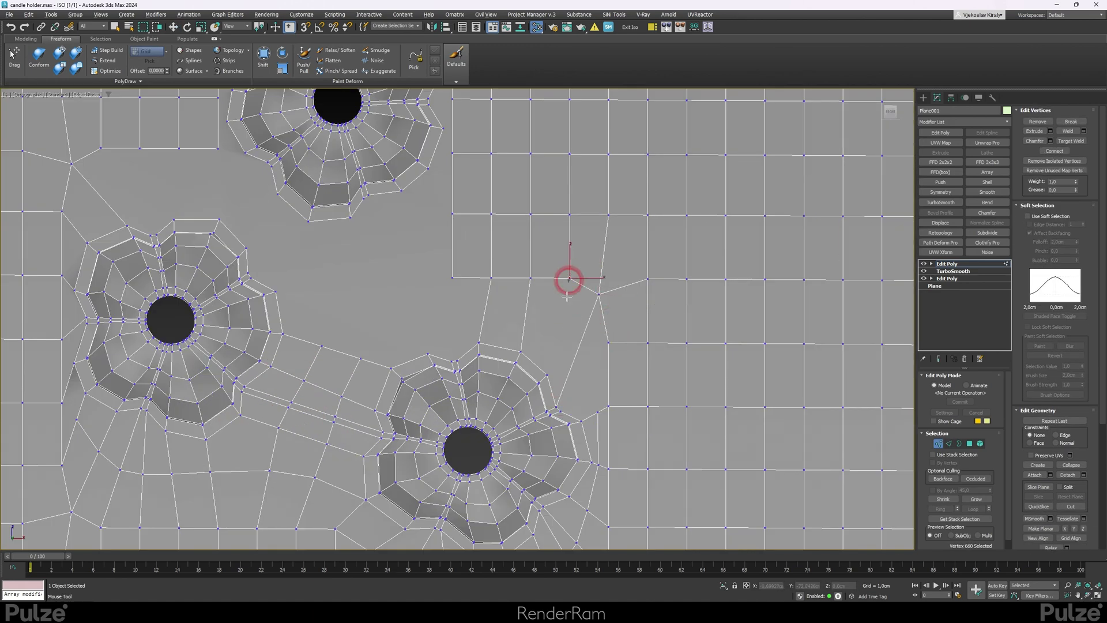
pyautogui.press('2')
pyautogui.scroll(-2, 595, 410)
pyautogui.scroll(3, 370, 304)
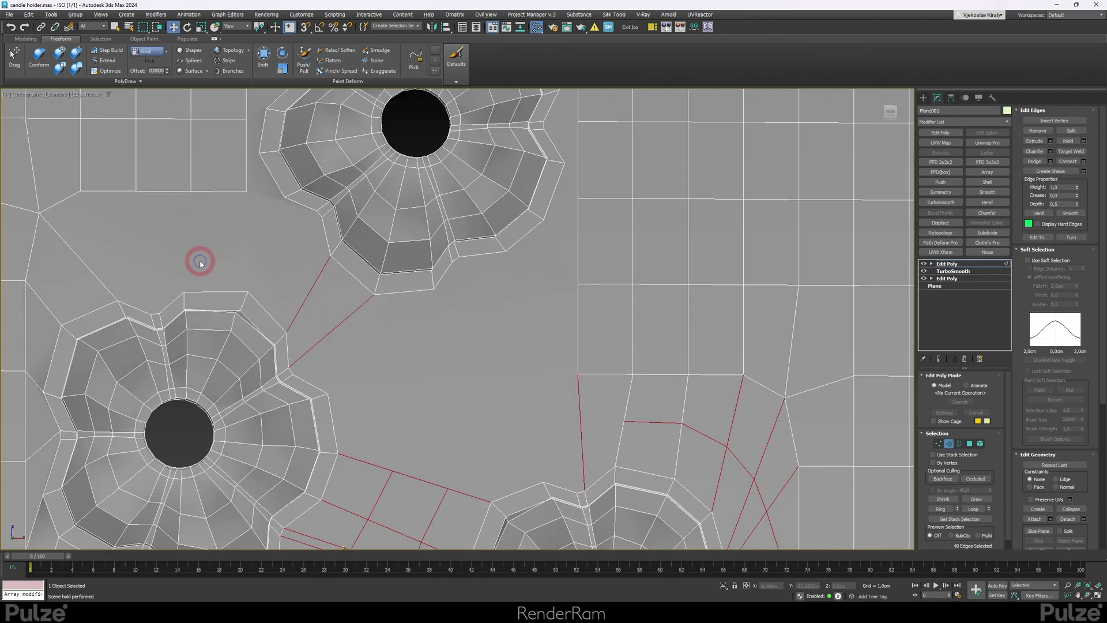
# Connect the plane's border vertices to the upper side of the left flower and the left side of the top flower
pyautogui.moveTo(243, 186); pyautogui.dragTo(248, 292)
pyautogui.moveTo(247, 191); pyautogui.dragTo(284, 197)
pyautogui.moveTo(200, 110); pyautogui.dragTo(267, 286, button='middle')
pyautogui.moveTo(321, 188); pyautogui.dragTo(276, 291, button='middle')
pyautogui.moveTo(268, 398); pyautogui.dragTo(281, 431)
pyautogui.moveTo(268, 325); pyautogui.dragTo(287, 387)
pyautogui.moveTo(268, 253); pyautogui.dragTo(332, 347)
pyautogui.moveTo(282, 199); pyautogui.dragTo(339, 295)
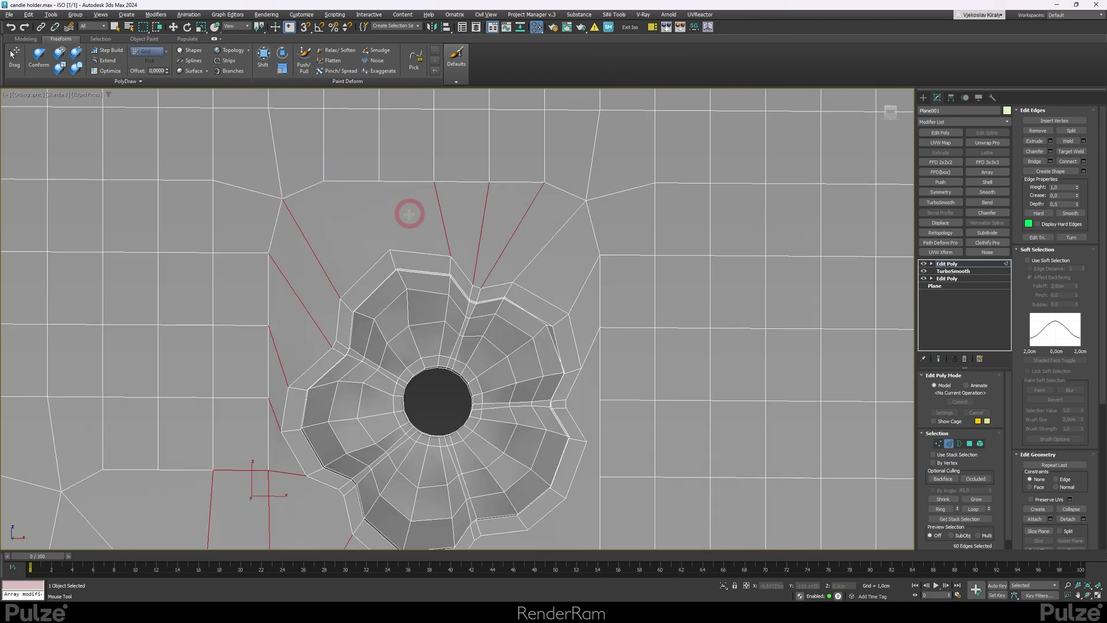
# Connect the remaining outer vertices at the top flower's right side and above the left flower to the plane border
pyautogui.press('1')
pyautogui.moveTo(597, 396); pyautogui.dragTo(509, 259, button='middle')
pyautogui.scroll(2, 509, 260)
pyautogui.moveTo(515, 376); pyautogui.dragTo(494, 325)
pyautogui.scroll(-2, 531, 282)
pyautogui.moveTo(215, 195); pyautogui.dragTo(286, 318)
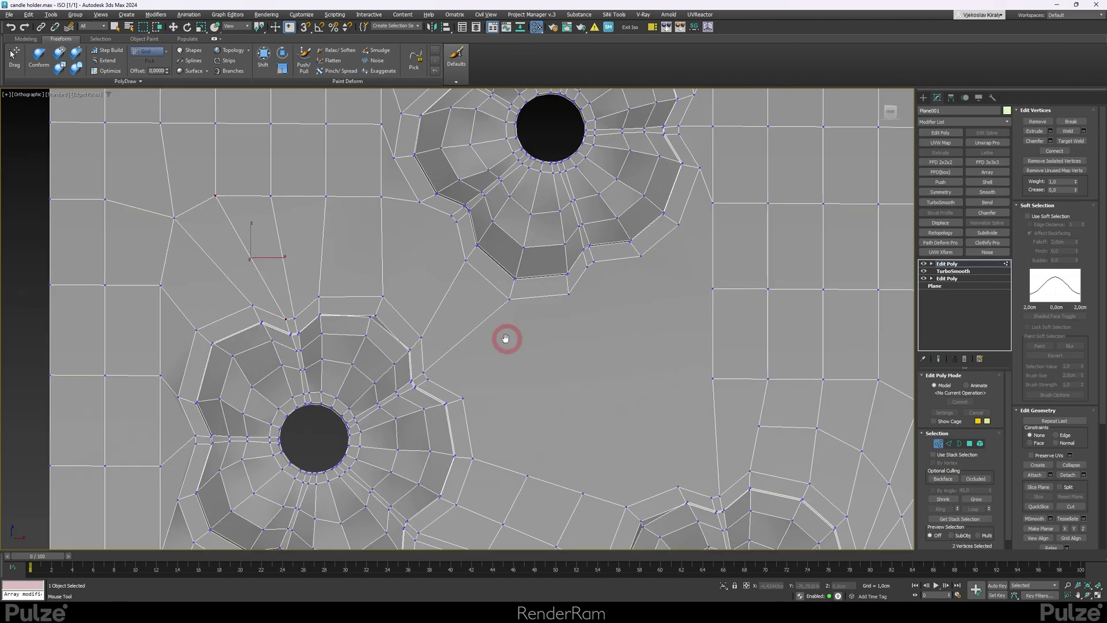
# Cut connecting edges across the central gap between the three flowers to divide it into smaller polygons
pyautogui.moveTo(506, 338); pyautogui.dragTo(332, 253, button='middle')
pyautogui.moveTo(538, 292); pyautogui.dragTo(288, 312)
pyautogui.moveTo(408, 407); pyautogui.dragTo(434, 302)
pyautogui.moveTo(353, 389); pyautogui.dragTo(391, 303)
pyautogui.moveTo(390, 304); pyautogui.dragTo(346, 305)
pyautogui.click(364, 272)
pyautogui.moveTo(334, 213); pyautogui.dragTo(346, 305)
pyautogui.moveTo(393, 207); pyautogui.dragTo(412, 300)
pyautogui.press('2')
pyautogui.scroll(-2, 444, 314)
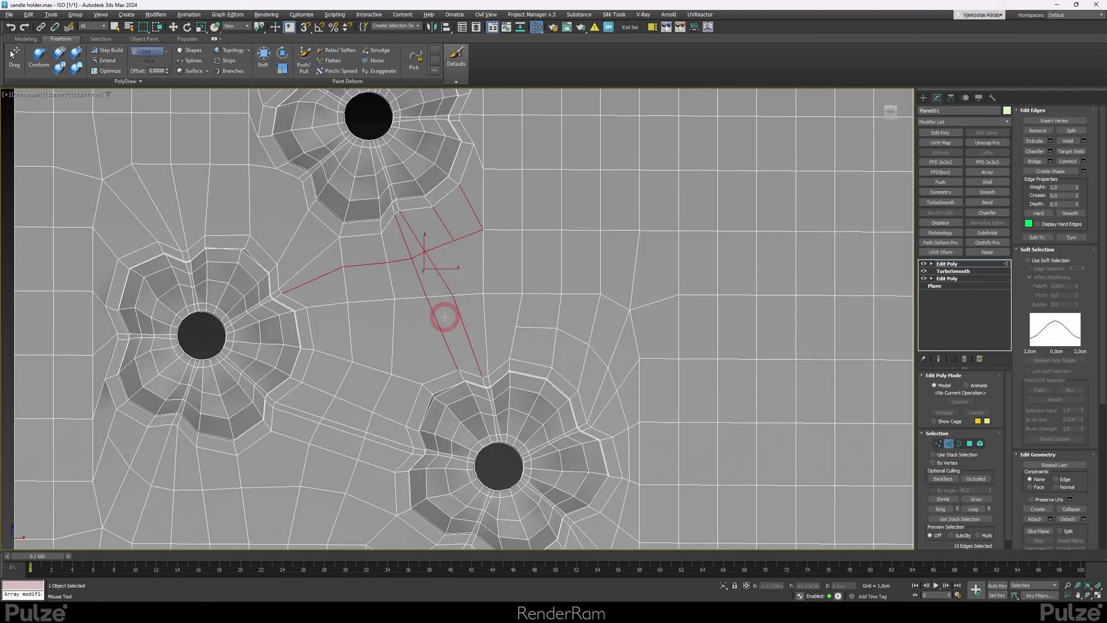
# Refine the edges and vertices between the top and lower-right flowers so the central grid continues across the gap
pyautogui.scroll(2, 444, 314)
pyautogui.click(482, 349)
pyautogui.press('1')
pyautogui.scroll(8, 432, 321)
pyautogui.scroll(-8, 433, 321)
pyautogui.keyDown('alt'); pyautogui.rightClick(421, 312); pyautogui.keyUp('alt')
pyautogui.click(386, 279)
pyautogui.moveTo(456, 422); pyautogui.dragTo(388, 396, button='middle')
pyautogui.scroll(2, 388, 395)
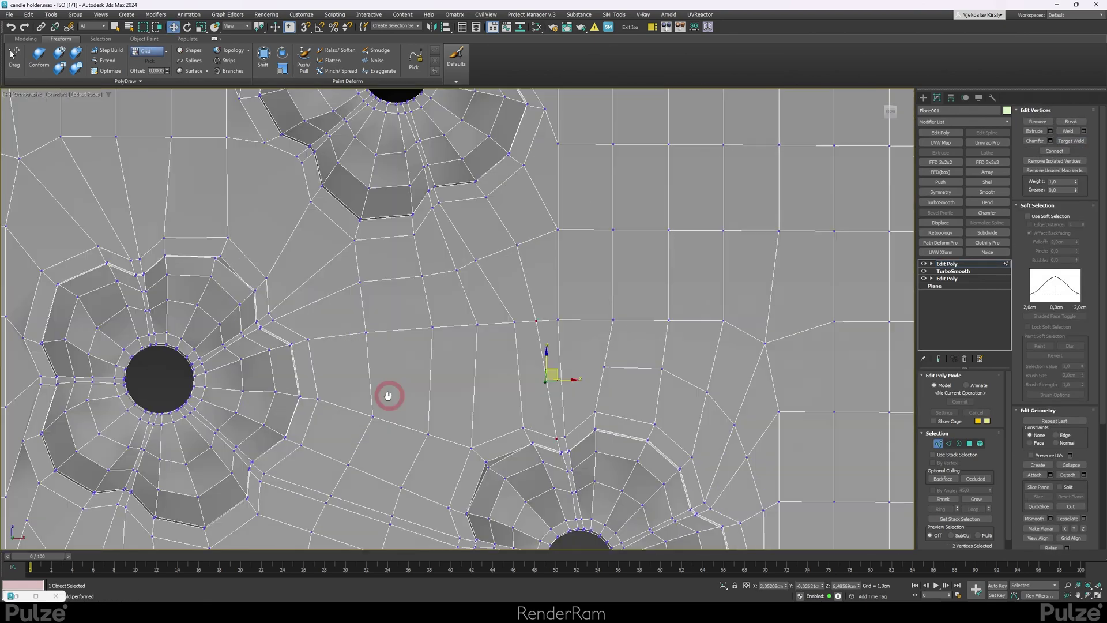
# Complete the edge connections above and along the outer side of the left flower and in the central gap
pyautogui.scroll(-2, 357, 399)
pyautogui.keyDown('alt'); pyautogui.rightClick(360, 270); pyautogui.keyUp('alt')
pyautogui.click(323, 228)
pyautogui.moveTo(312, 232); pyautogui.dragTo(189, 252)
pyautogui.press('1')
pyautogui.moveTo(534, 373); pyautogui.dragTo(490, 301, button='middle')
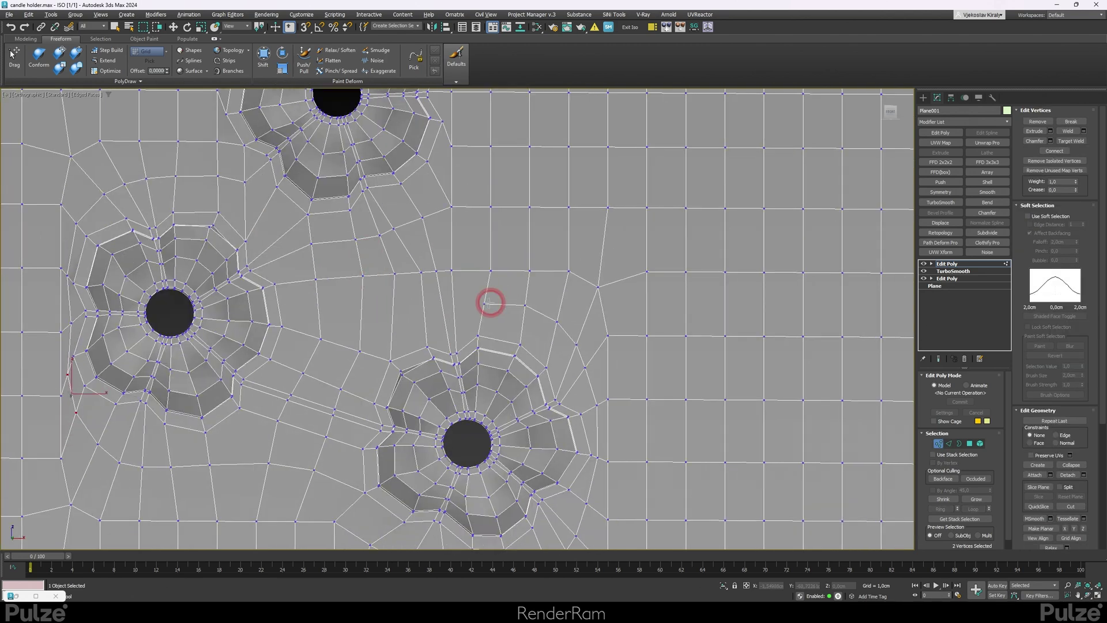
pyautogui.moveTo(491, 302); pyautogui.dragTo(354, 312)
pyautogui.moveTo(315, 359); pyautogui.dragTo(363, 272, button='middle')
pyautogui.press('1')
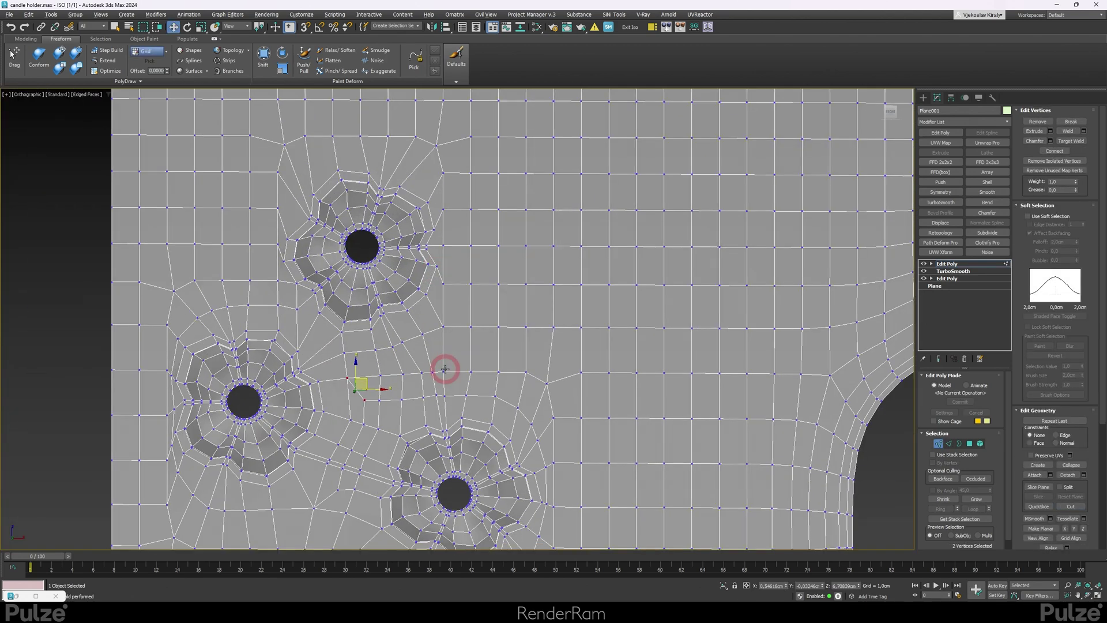
# Even out the mesh around the three flowers by painting over it with the Relax/Soften brush
pyautogui.scroll(-3, 290, 287)
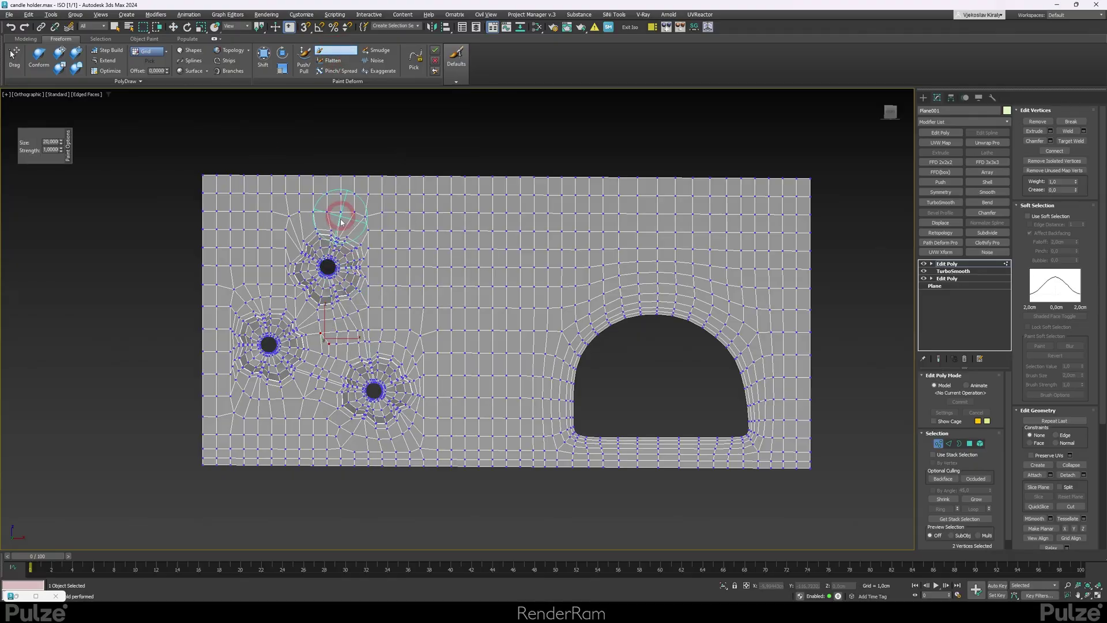
pyautogui.scroll(3, 361, 235)
pyautogui.click(358, 183)
pyautogui.scroll(-1, 358, 183)
pyautogui.keyDown('ctrl'); pyautogui.keyDown('shift'); pyautogui.moveTo(438, 334); pyautogui.dragTo(322, 296); pyautogui.keyUp('shift'); pyautogui.keyUp('ctrl')
pyautogui.moveTo(585, 455); pyautogui.dragTo(633, 132, button='middle')
pyautogui.scroll(2, 633, 132)
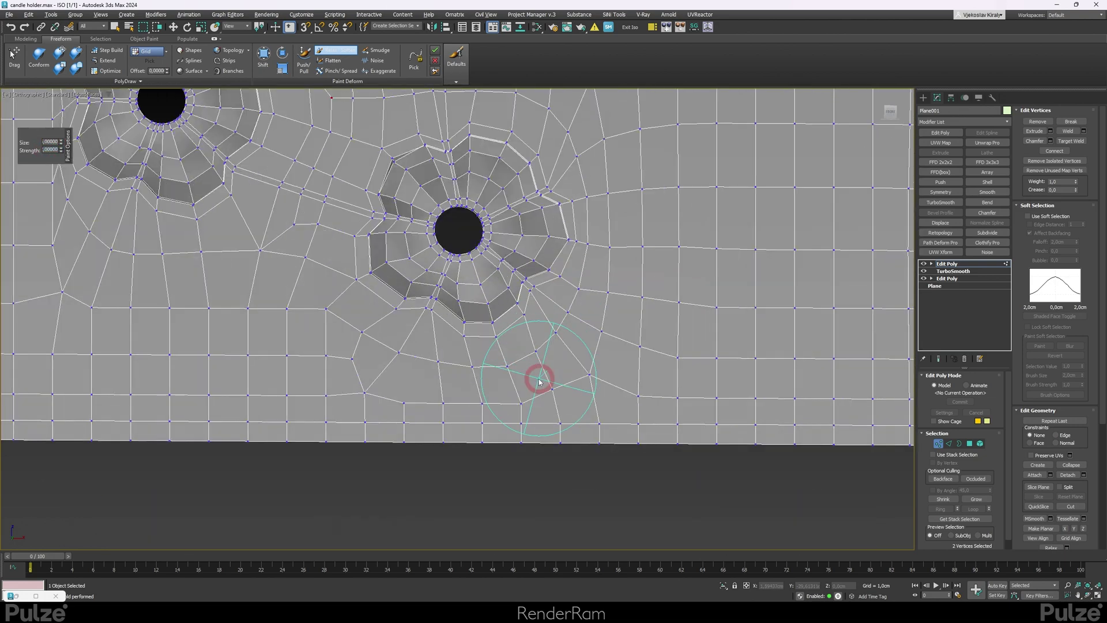
pyautogui.moveTo(308, 228); pyautogui.dragTo(563, 548, button='middle')
pyautogui.scroll(2, 575, 362)
pyautogui.click(52, 143)
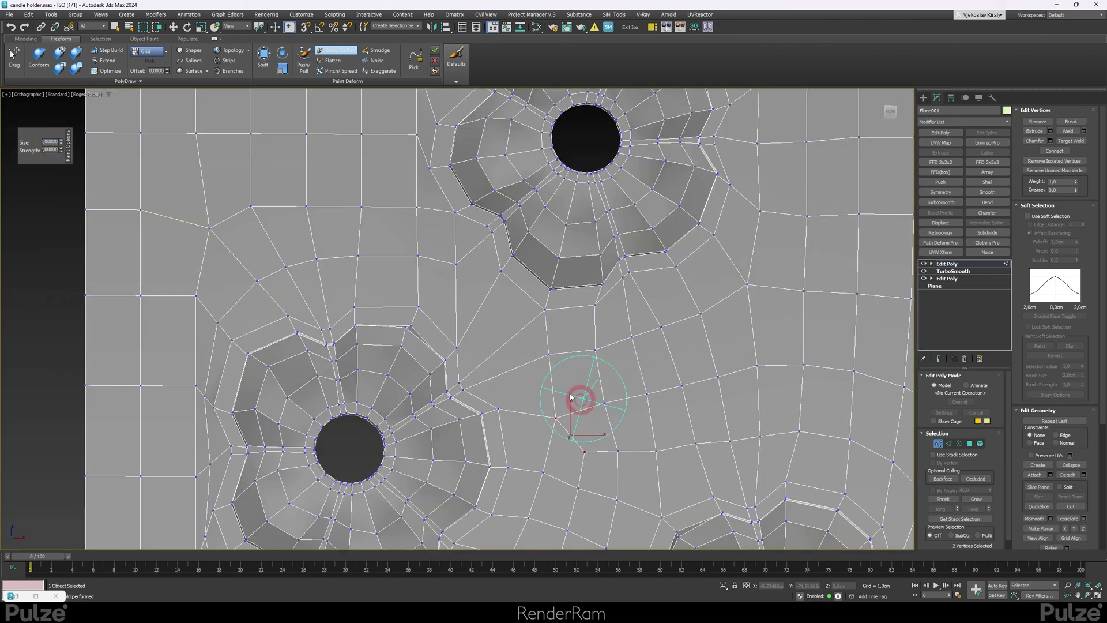
pyautogui.scroll(-3, 241, 419)
pyautogui.moveTo(409, 466); pyautogui.dragTo(344, 464)
pyautogui.moveTo(356, 394); pyautogui.dragTo(358, 427, button='middle')
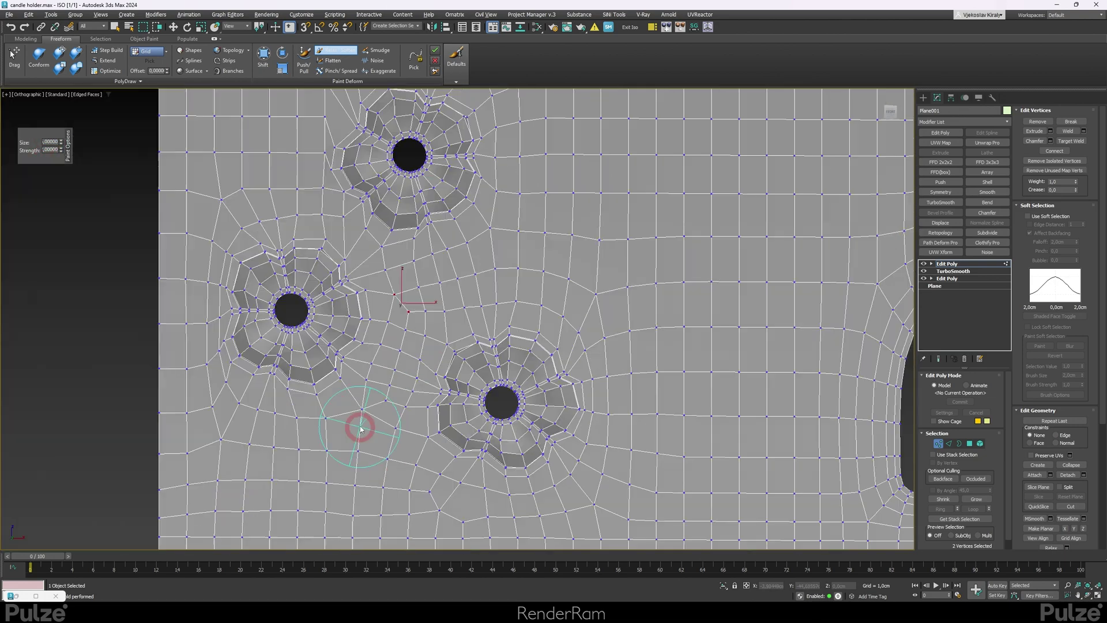
pyautogui.scroll(1, 296, 165)
pyautogui.moveTo(295, 165)
pyautogui.mouseDown(button='middle')
pyautogui.moveTo(279, 289)
pyautogui.moveTo(217, 427)
pyautogui.mouseUp(button='middle')
pyautogui.scroll(-3, 248, 267)
# Select the horizontal vertex row above the top flower, leaving out the vertices directly over it
pyautogui.press('2')
pyautogui.doubleClick(287, 260)
pyautogui.press('1')
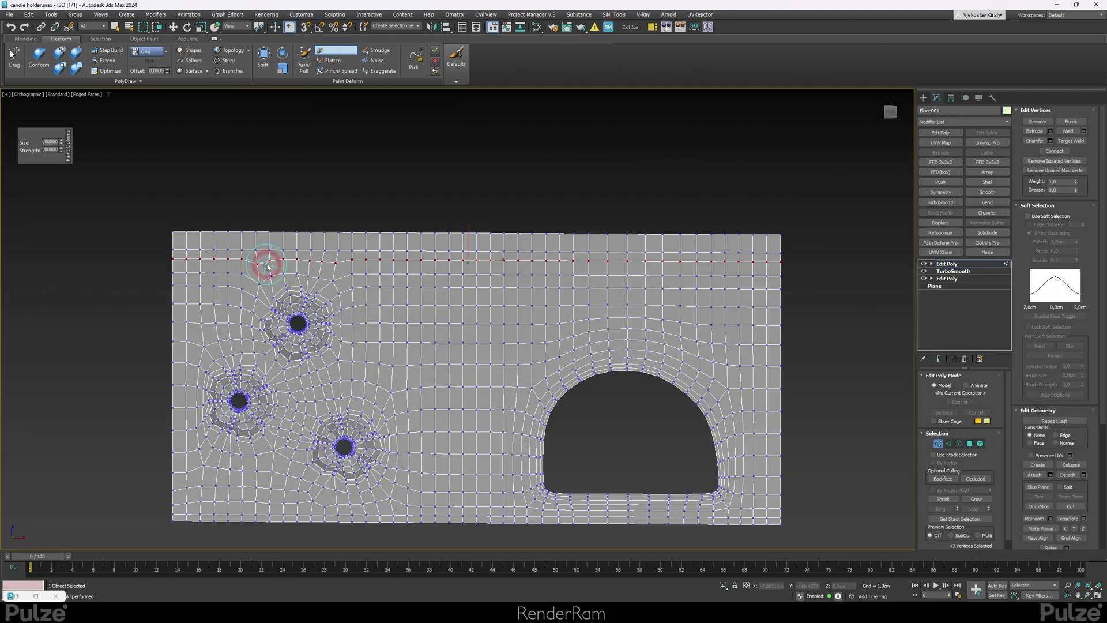
pyautogui.scroll(5, 274, 269)
pyautogui.moveTo(477, 283); pyautogui.dragTo(158, 278)
pyautogui.rightClick(158, 278)
pyautogui.scroll(-3, 289, 284)
pyautogui.moveTo(289, 285); pyautogui.dragTo(319, 240, button='middle')
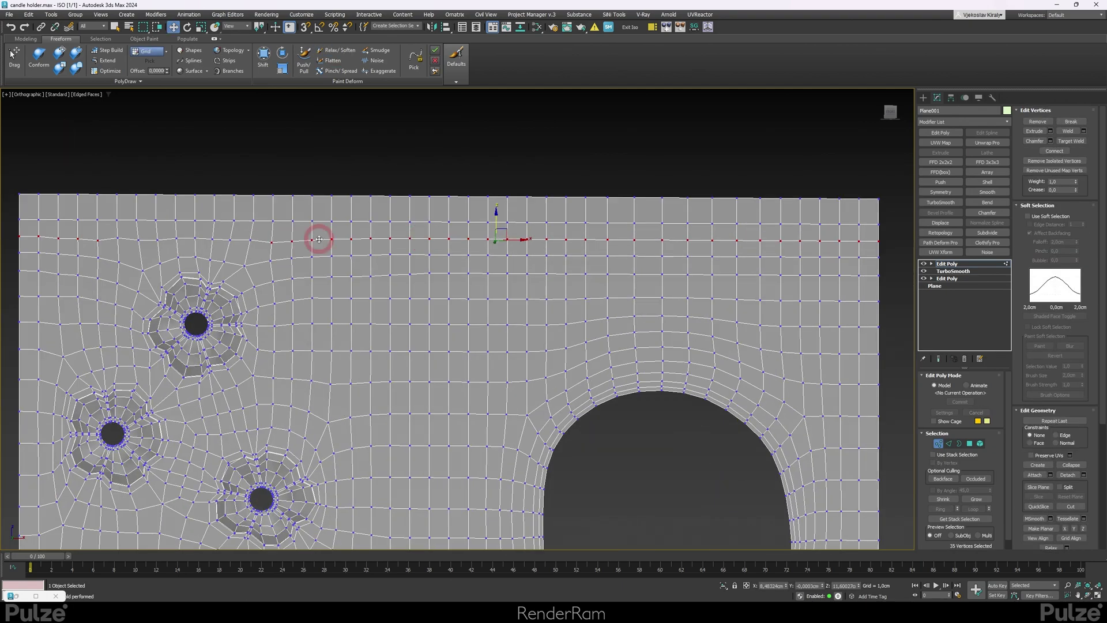
pyautogui.scroll(5, 319, 239)
pyautogui.rightClick(351, 196)
pyautogui.moveTo(351, 438); pyautogui.dragTo(14, 101, button='middle')
pyautogui.scroll(-5, 374, 460)
pyautogui.scroll(5, 376, 162)
# Relax the mesh along the outer side of the left flower and below it with the Relax/Soften brush
pyautogui.click(335, 50)
pyautogui.press('1')
pyautogui.scroll(-5, 625, 158)
pyautogui.click(337, 52)
pyautogui.scroll(3, 274, 297)
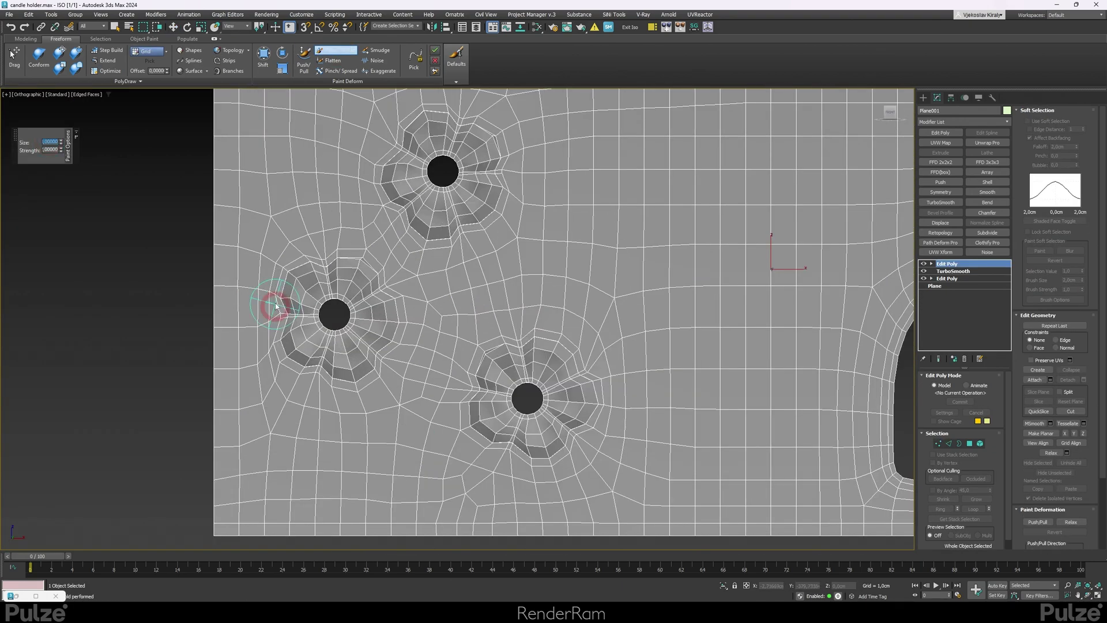
pyautogui.moveTo(274, 304); pyautogui.dragTo(292, 452)
pyautogui.scroll(-3, 416, 281)
# Switch to the front view and relax the mesh between the top and left flowers
pyautogui.press('f')
pyautogui.press('1')
pyautogui.click(336, 50)
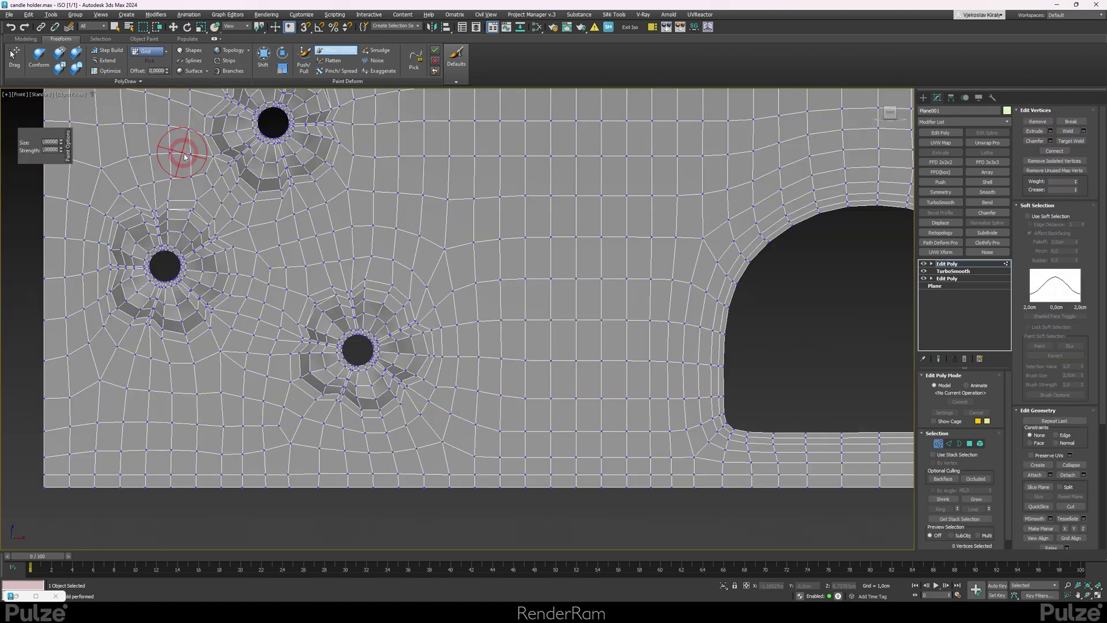
pyautogui.moveTo(184, 155); pyautogui.dragTo(190, 330, button='middle')
pyautogui.scroll(2, 346, 227)
pyautogui.scroll(-2, 412, 209)
pyautogui.scroll(-4, 120, 223)
# Leave isolation and turn on see-through display for the plane to compare its flowers with the reference photos
pyautogui.press('1')
pyautogui.hotkey('alt', 'q')
pyautogui.hotkey('alt', 'x')
pyautogui.moveTo(494, 322); pyautogui.dragTo(263, 329, button='middle')
pyautogui.scroll(3, 805, 386)
pyautogui.click(805, 385)
pyautogui.scroll(-3, 805, 386)
pyautogui.moveTo(98, 287); pyautogui.dragTo(456, 280, button='middle')
pyautogui.click(456, 279)
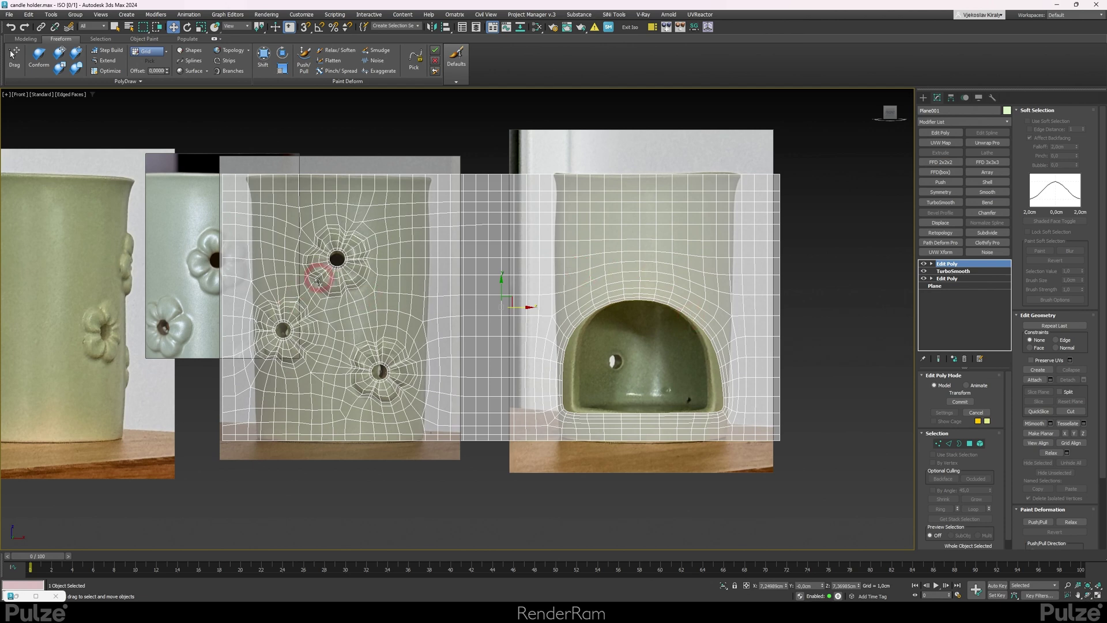
pyautogui.moveTo(469, 358); pyautogui.dragTo(185, 319, button='middle')
pyautogui.moveTo(581, 303); pyautogui.dragTo(375, 310, button='middle')
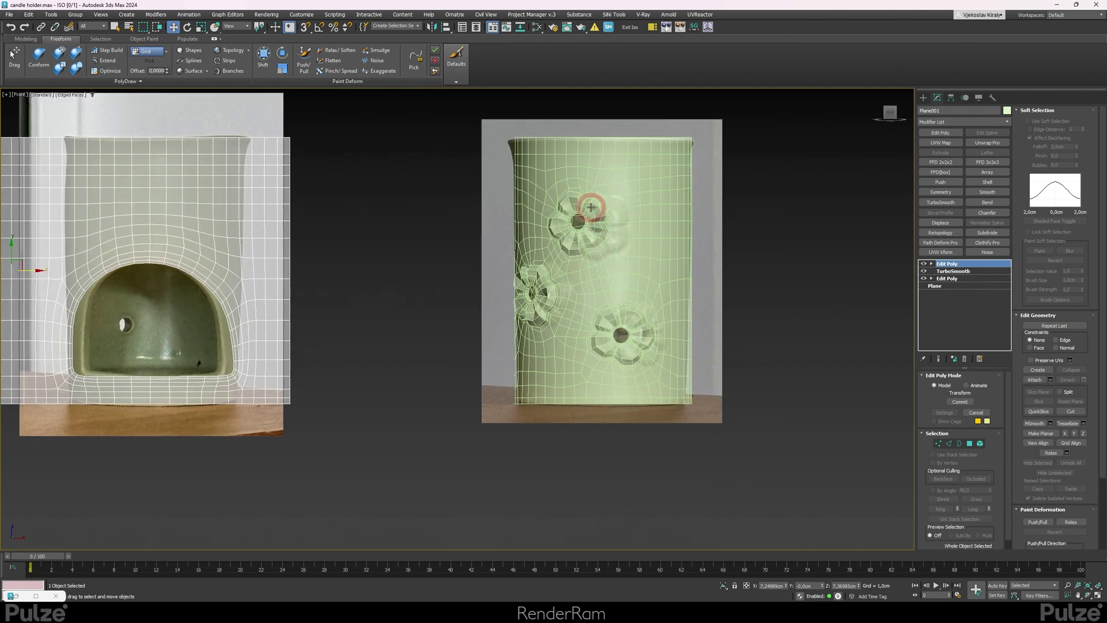
pyautogui.click(687, 287)
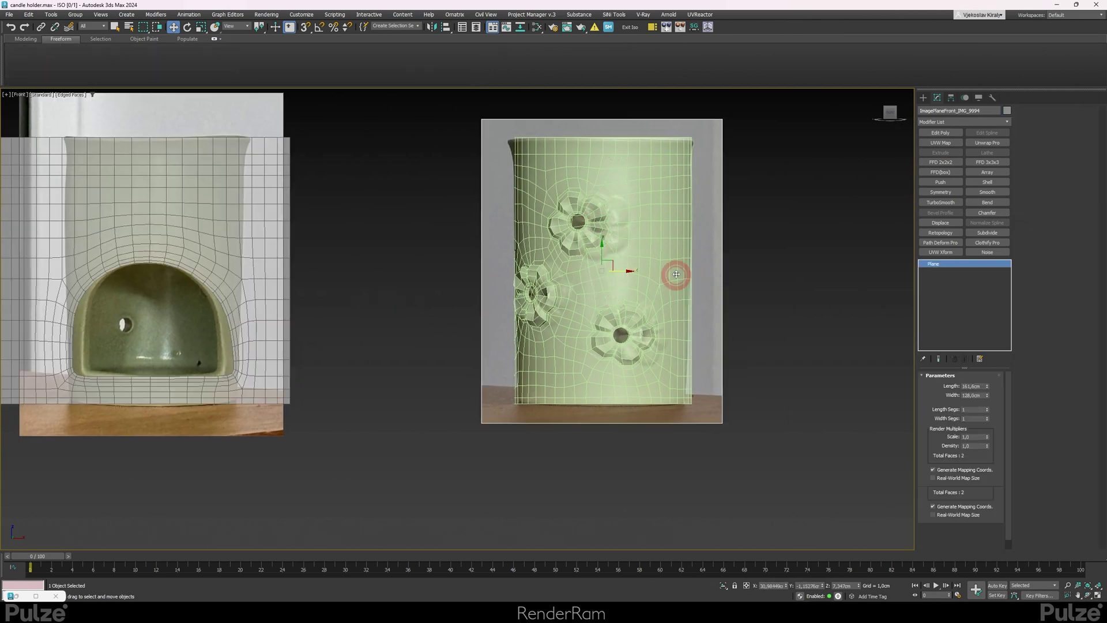
pyautogui.moveTo(594, 247); pyautogui.dragTo(600, 390)
pyautogui.rightClick(600, 389)
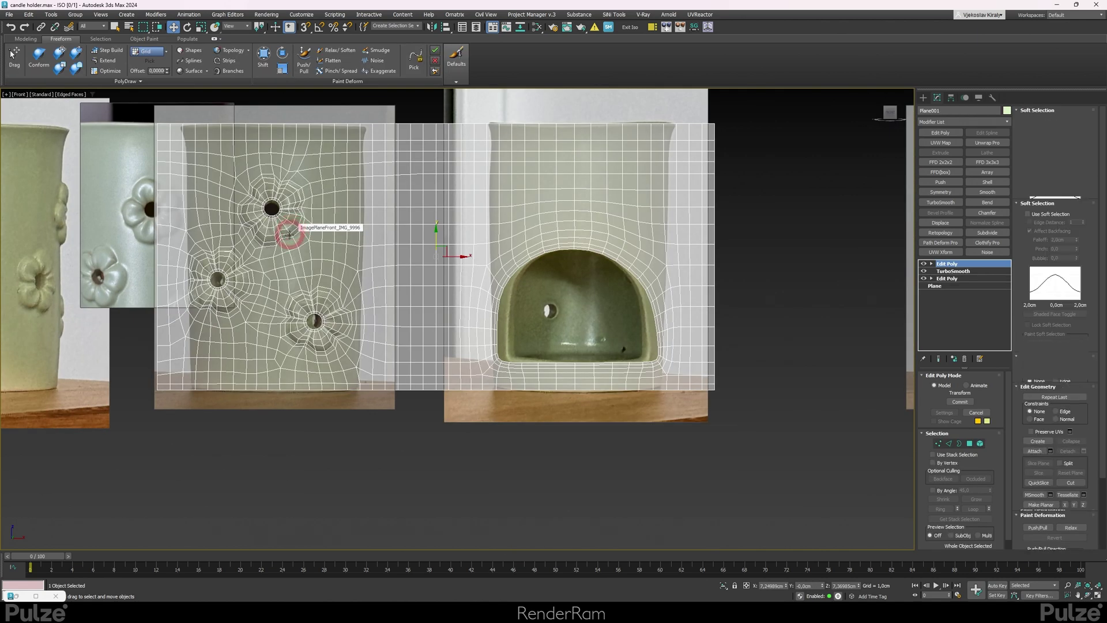
# Select the polygons of the whole flower area and shift them right to align the bent copy's flowers with its photo
pyautogui.hotkey('ctrl', 'a')
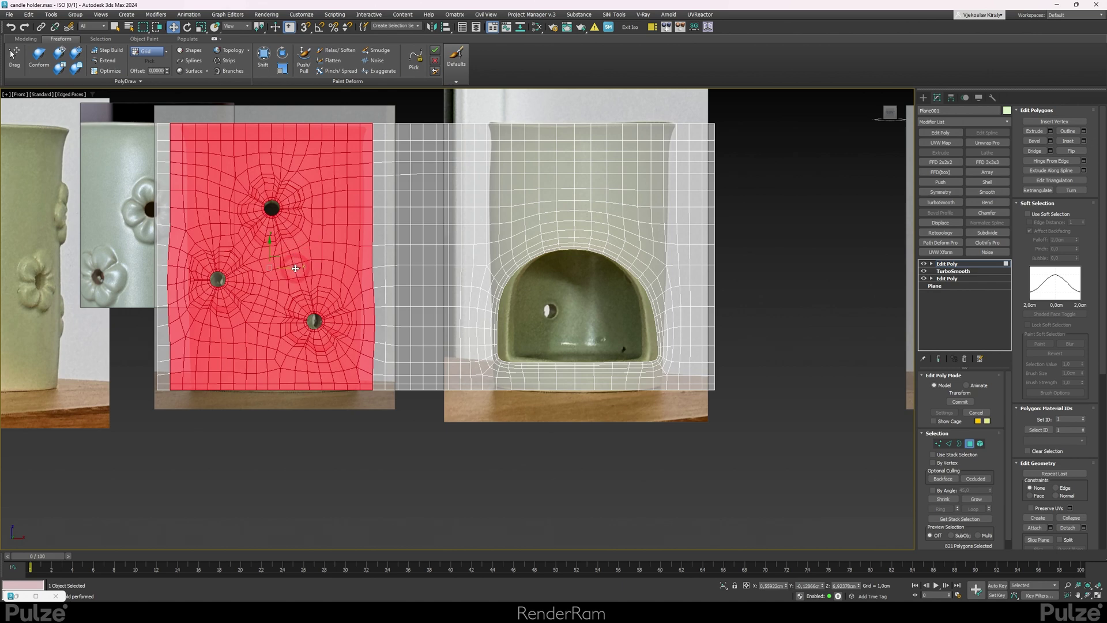
pyautogui.moveTo(346, 275); pyautogui.dragTo(201, 291, button='middle')
pyautogui.scroll(-2, 183, 294)
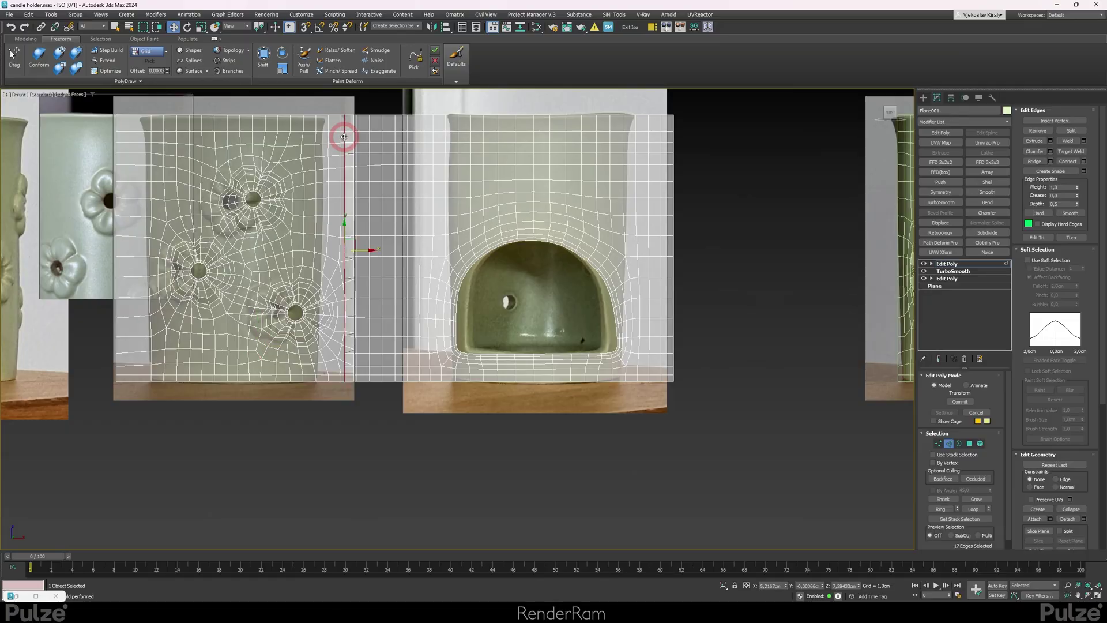
# Select the vertical edge loop just left of the shifted flower area
pyautogui.click(344, 137)
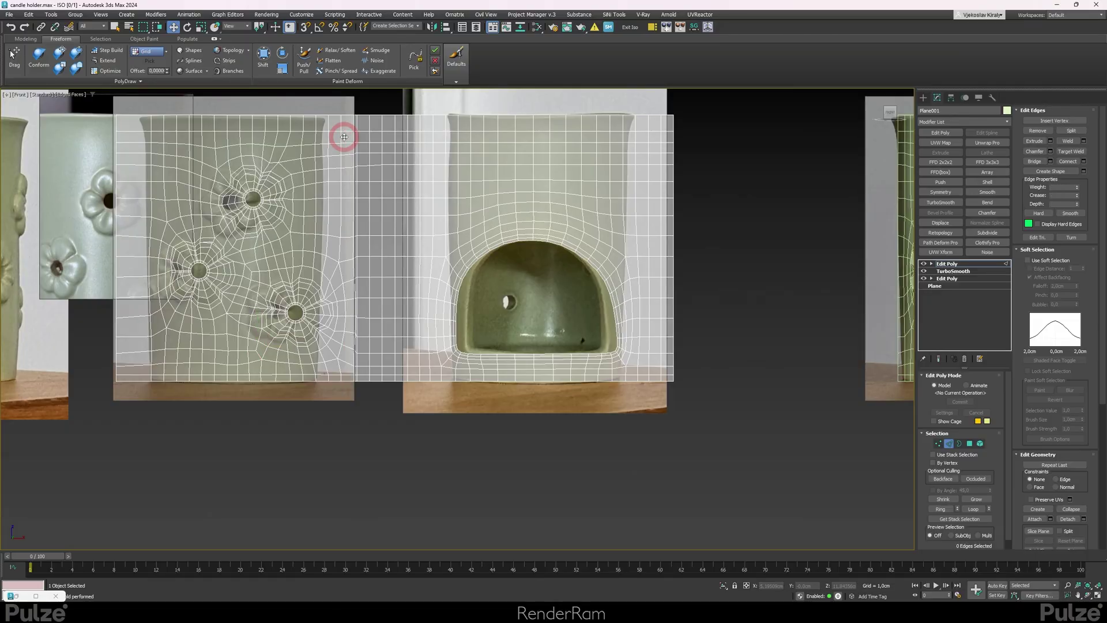
pyautogui.click(134, 195)
pyautogui.rightClick(153, 234)
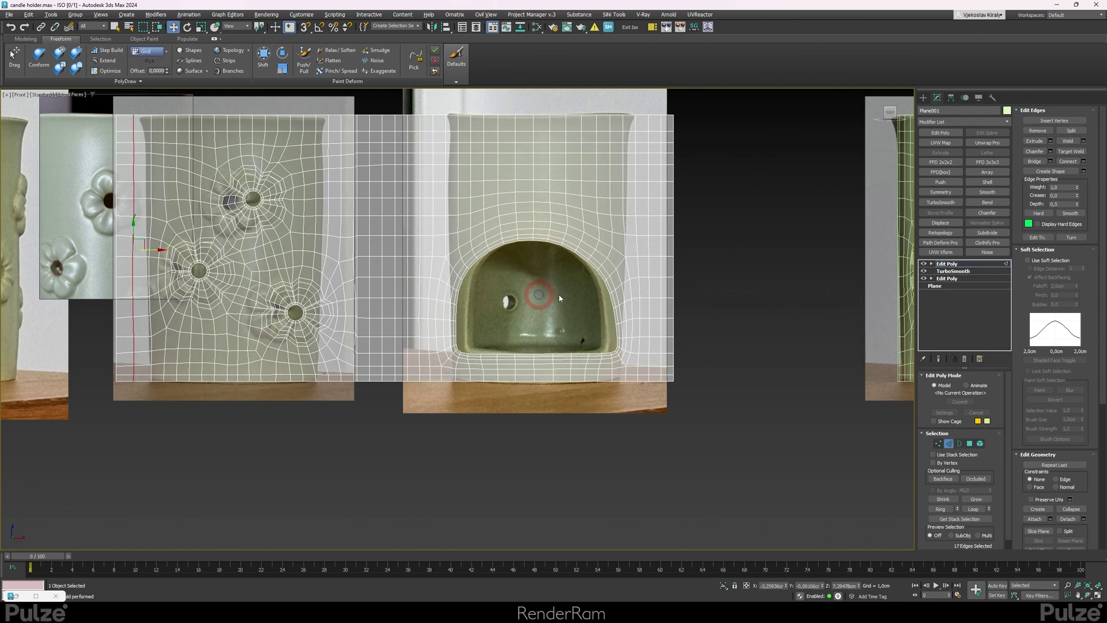
# Select the vertices along the plane's top edge and move them outward to flare the bent copy's rim to match its photo
pyautogui.scroll(-2, 539, 295)
pyautogui.scroll(2, 305, 267)
pyautogui.moveTo(552, 298); pyautogui.dragTo(520, 309, button='middle')
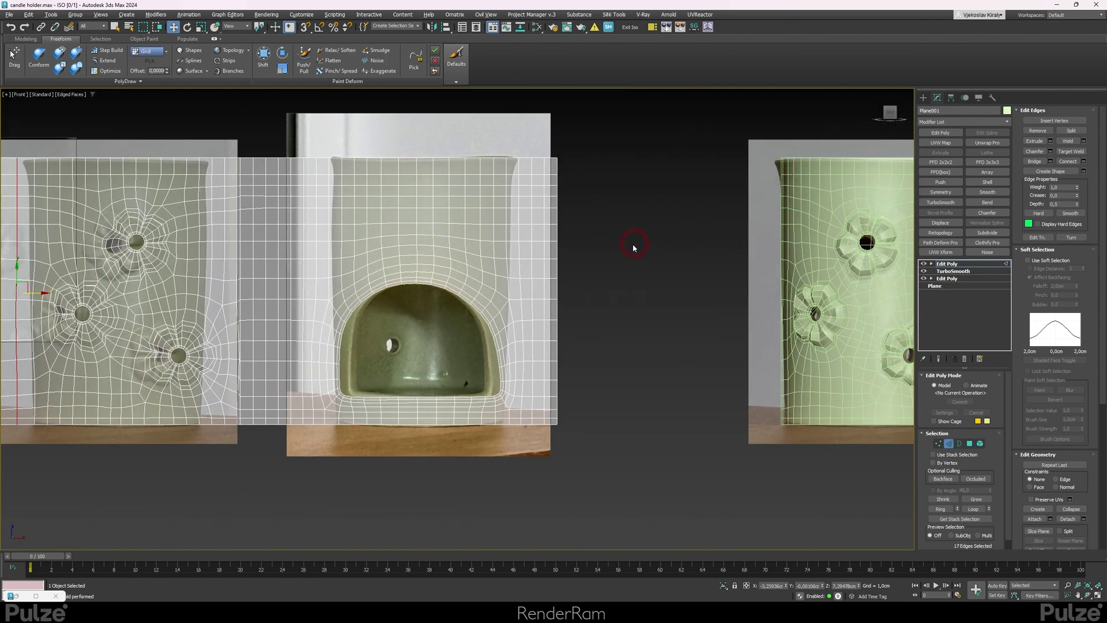
pyautogui.moveTo(633, 248); pyautogui.dragTo(437, 292, button='middle')
pyautogui.scroll(2, 579, 226)
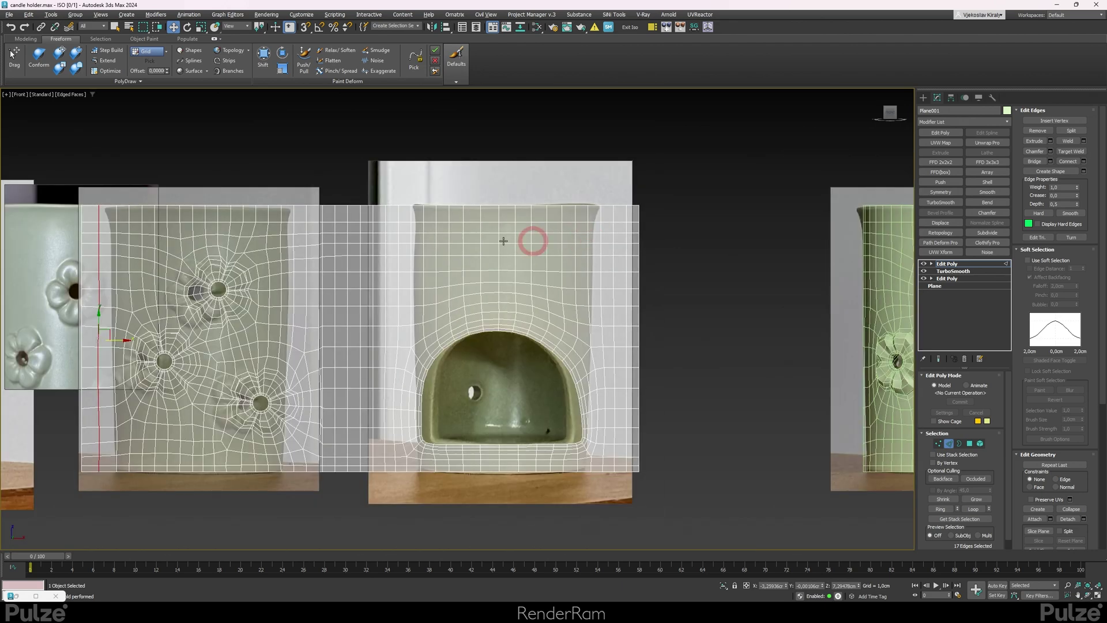
pyautogui.press('1')
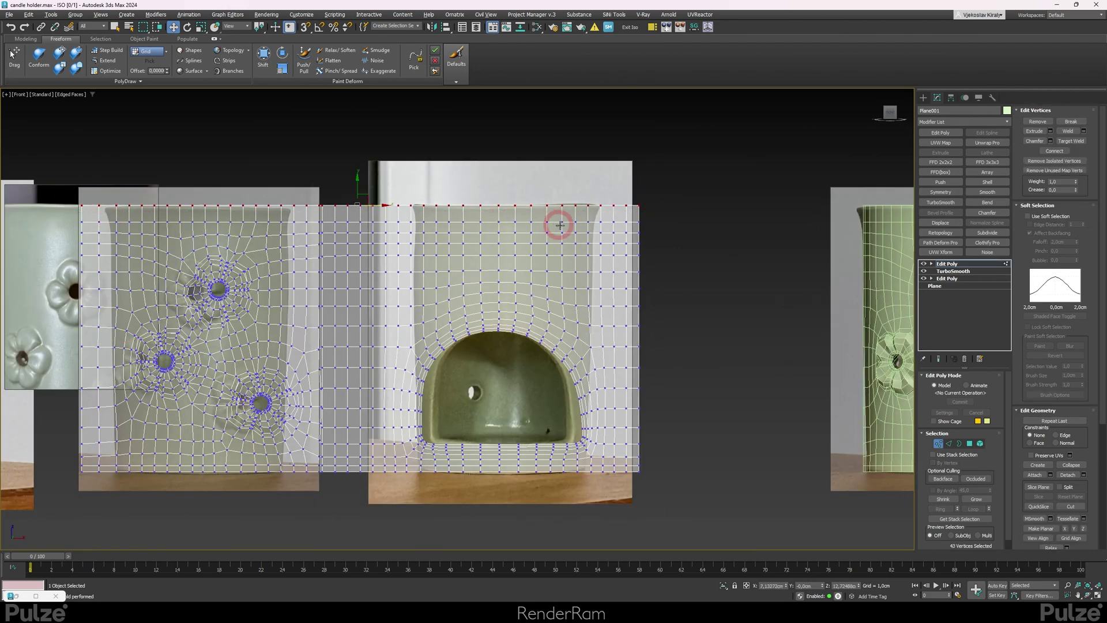
pyautogui.keyDown('alt'); pyautogui.moveTo(560, 225); pyautogui.dragTo(570, 230, button='middle'); pyautogui.keyUp('alt')
pyautogui.hotkey('shift', 'z')
pyautogui.hotkey('alt', 'w')
pyautogui.scroll(6, 766, 144)
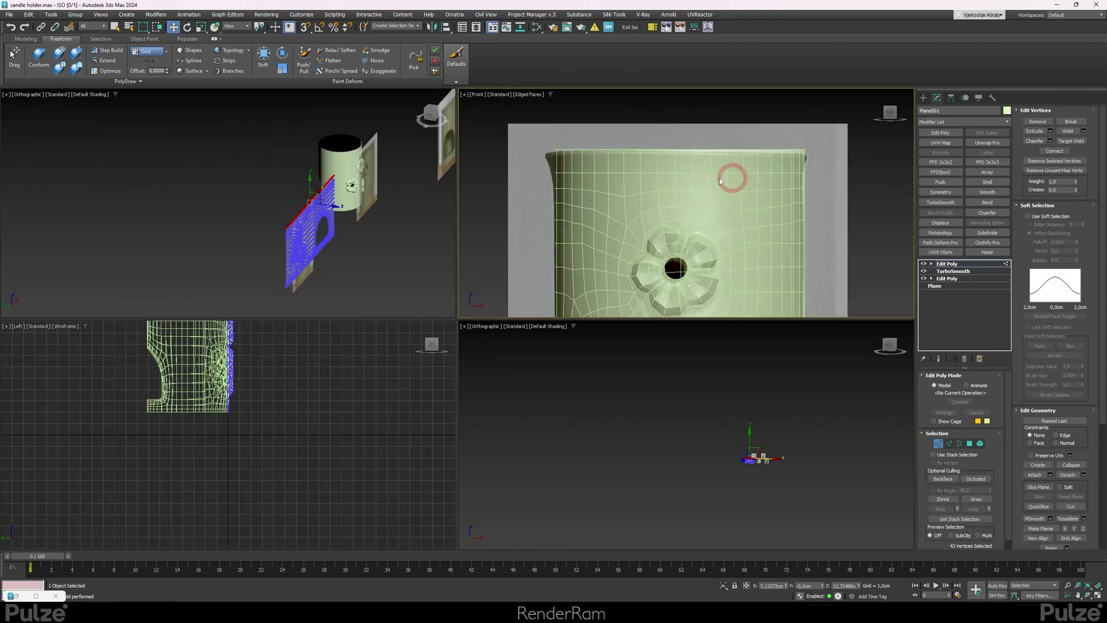
pyautogui.scroll(8, 235, 214)
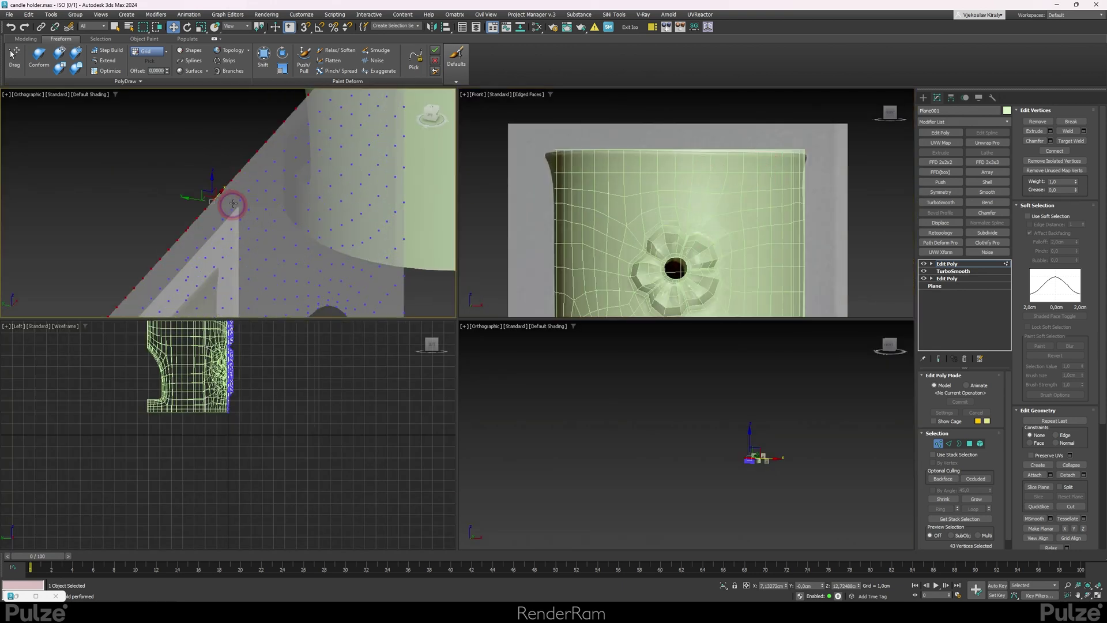
pyautogui.moveTo(195, 199); pyautogui.dragTo(201, 200)
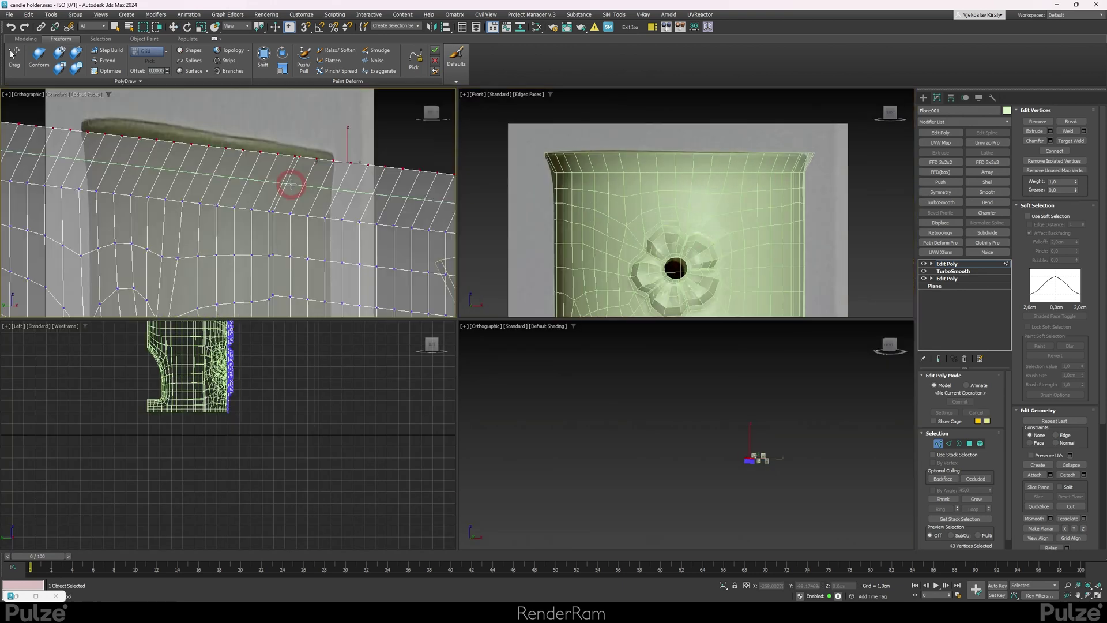
# Select the horizontal edge loop just below the plane's top edge and shift it slightly to refine the rim's flare
pyautogui.press('2')
pyautogui.doubleClick(312, 187)
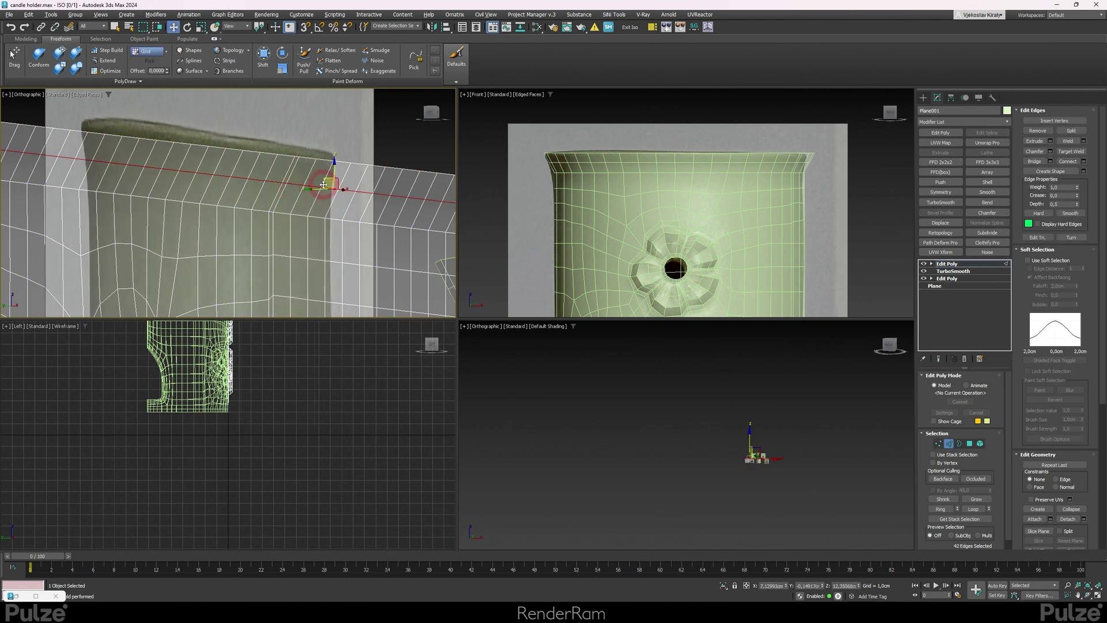
pyautogui.moveTo(326, 180); pyautogui.dragTo(324, 180)
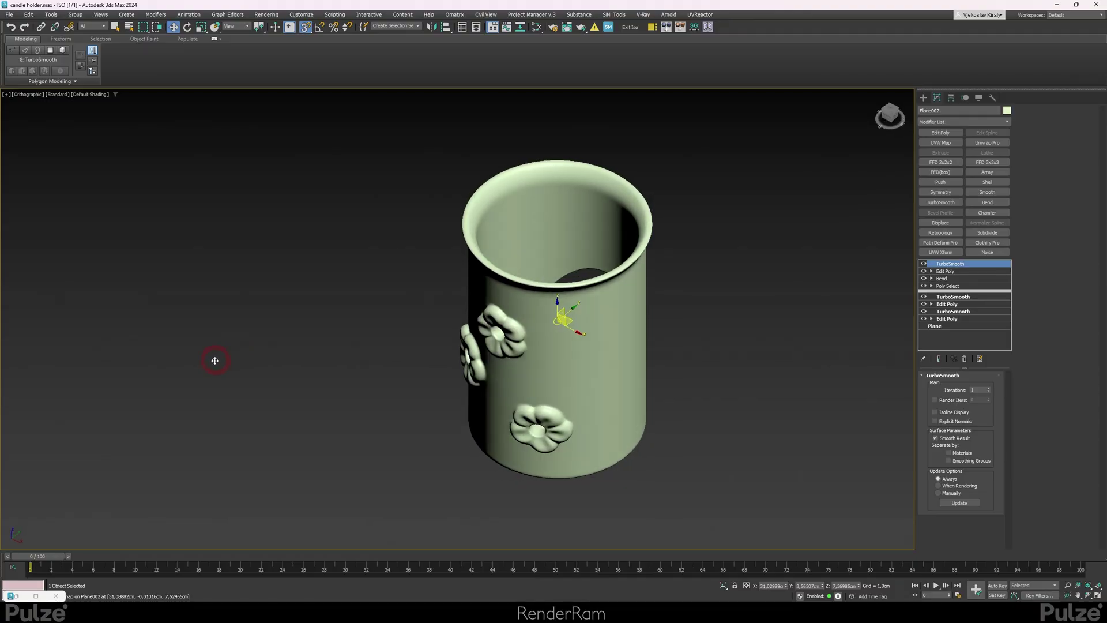
# Examine the smoothed bent copy from several sides, with and without its edges displayed
pyautogui.moveTo(215, 361)
pyautogui.keyDown('alt'); pyautogui.mouseDown(button='middle')
pyautogui.moveTo(149, 397)
pyautogui.moveTo(341, 344)
pyautogui.moveTo(418, 338)
pyautogui.mouseUp(button='middle'); pyautogui.keyUp('alt')
pyautogui.press('F4')
pyautogui.keyDown('alt'); pyautogui.moveTo(541, 345); pyautogui.dragTo(706, 353, button='middle'); pyautogui.keyUp('alt')
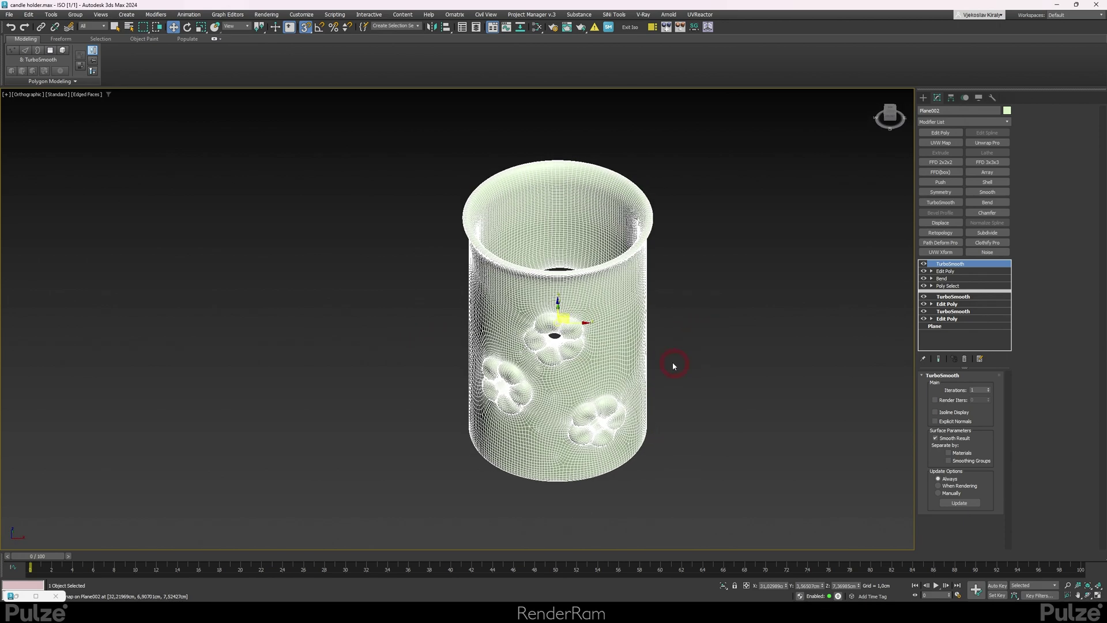
pyautogui.press('F4')
pyautogui.keyDown('alt'); pyautogui.moveTo(781, 313); pyautogui.dragTo(571, 307, button='middle'); pyautogui.keyUp('alt')
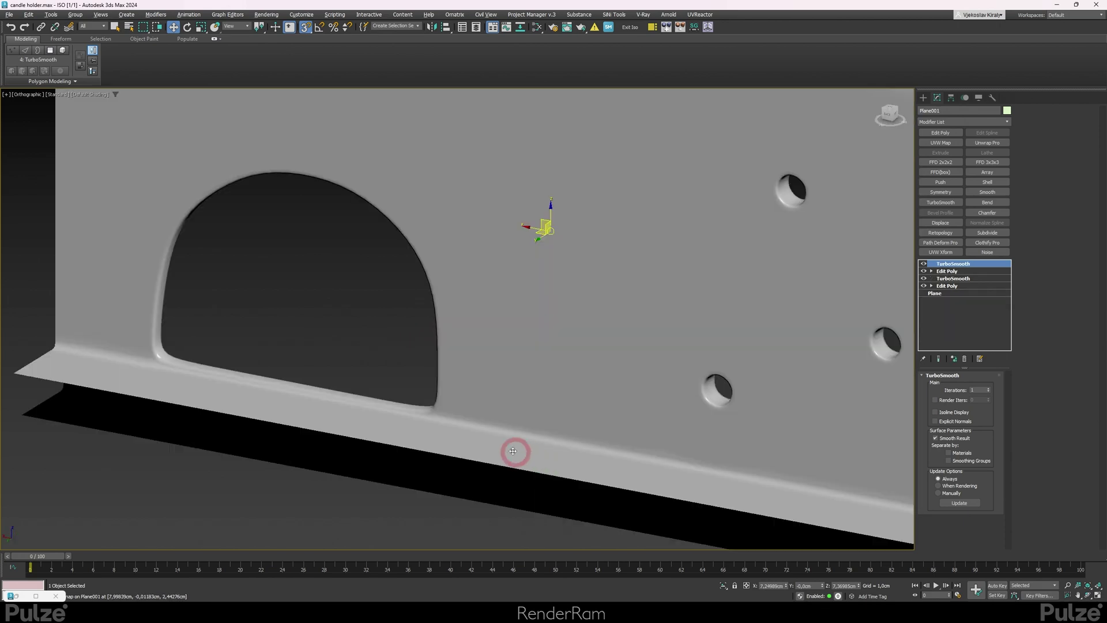
# Examine the smoothed flat plane from back and front, checking its folded bottom edge, flared top, flowers and arched opening
pyautogui.scroll(-2, 512, 450)
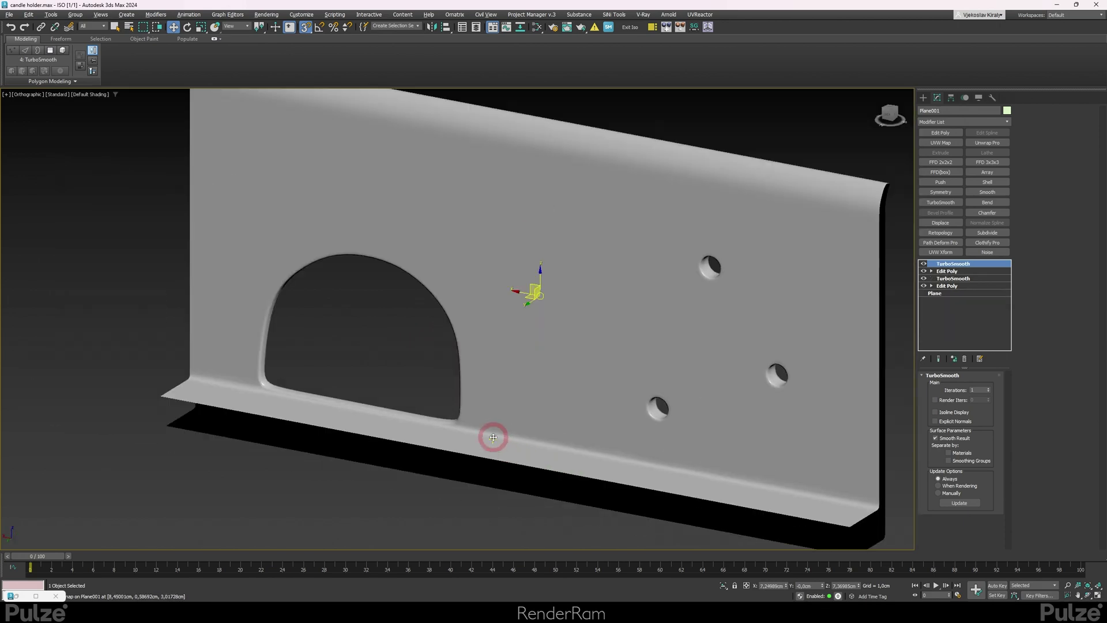
pyautogui.moveTo(516, 427); pyautogui.dragTo(450, 442, button='middle')
pyautogui.scroll(-2, 564, 407)
pyautogui.keyDown('alt'); pyautogui.moveTo(540, 407); pyautogui.dragTo(519, 408, button='middle'); pyautogui.keyUp('alt')
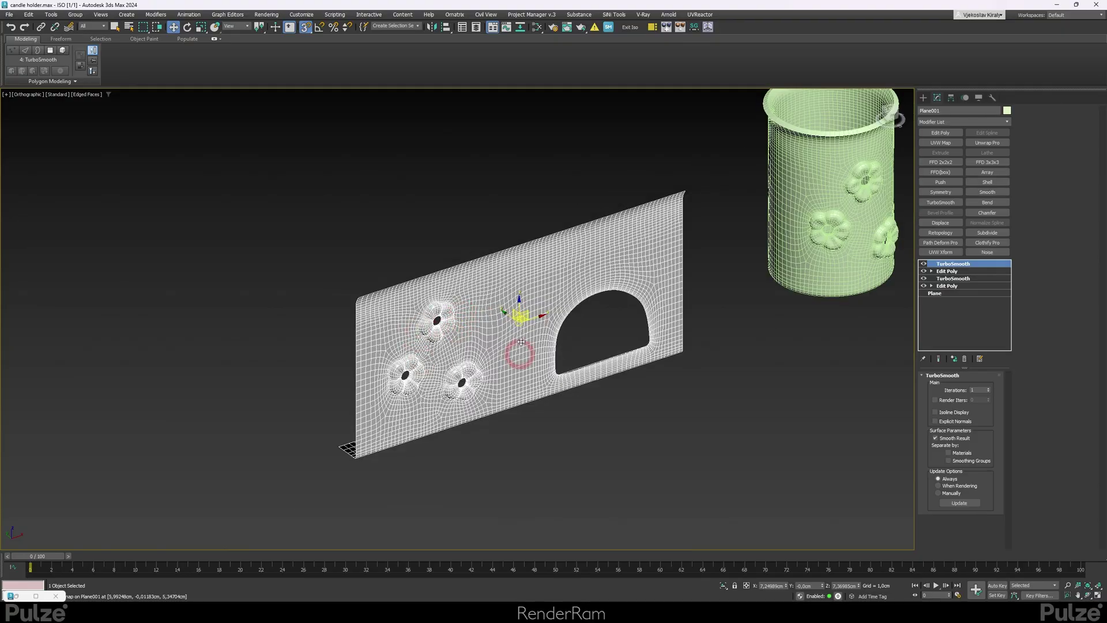
pyautogui.press('F4')
pyautogui.scroll(3, 442, 369)
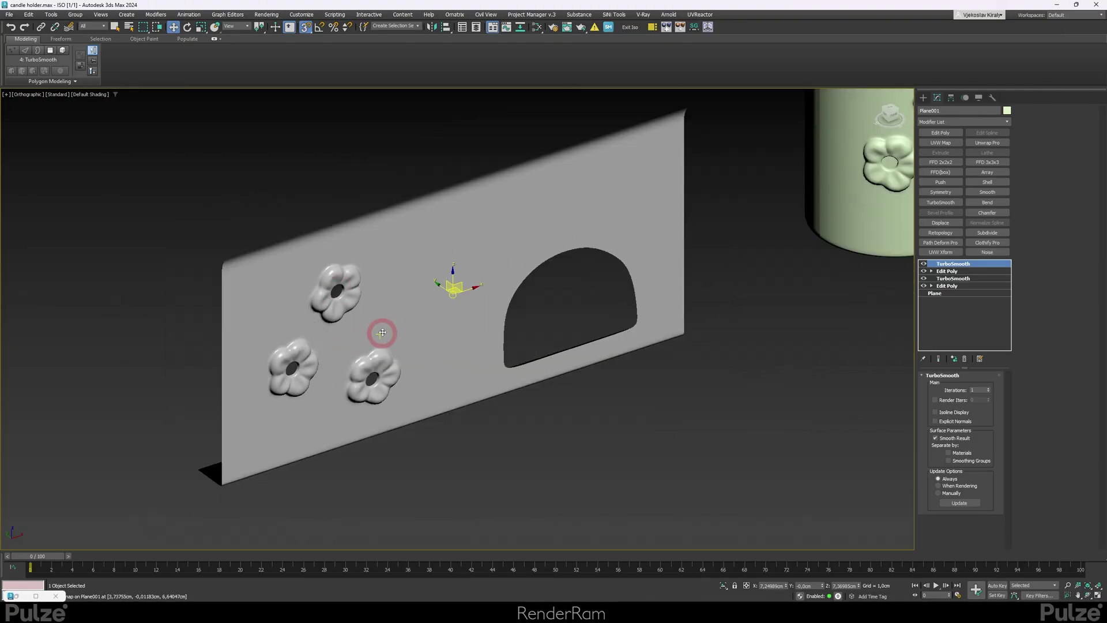
pyautogui.scroll(-2, 382, 333)
pyautogui.scroll(-1, 716, 203)
# Inspect the bent copy's rim thickness and the flat plane's folded bottom strip, including its mesh edges
pyautogui.click(672, 240)
pyautogui.scroll(3, 629, 229)
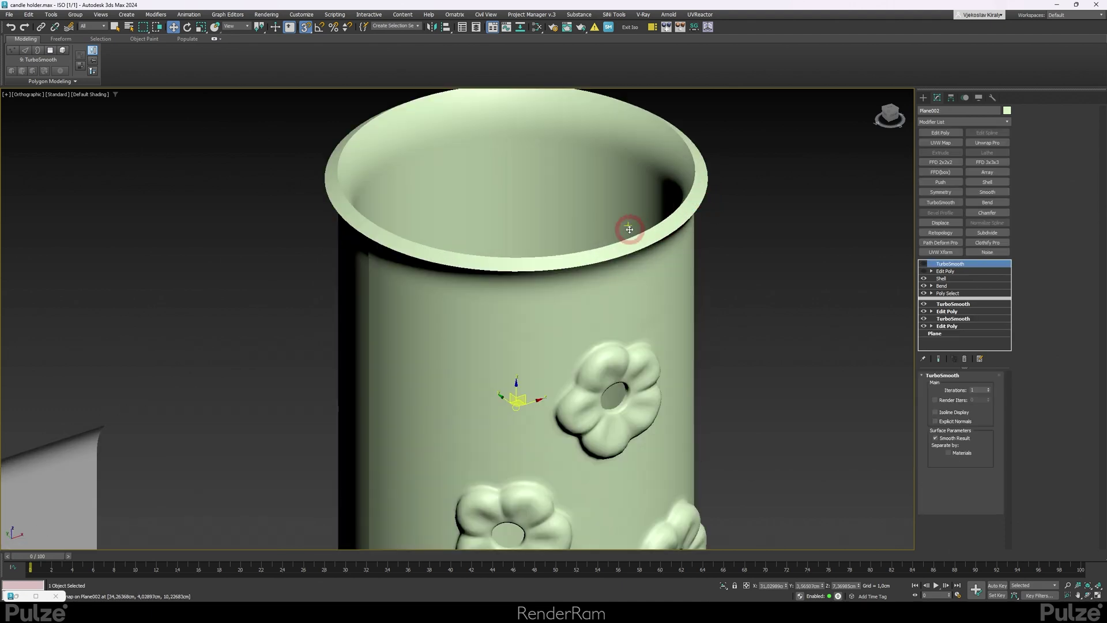
pyautogui.keyDown('alt'); pyautogui.moveTo(629, 229); pyautogui.dragTo(772, 256, button='middle'); pyautogui.keyUp('alt')
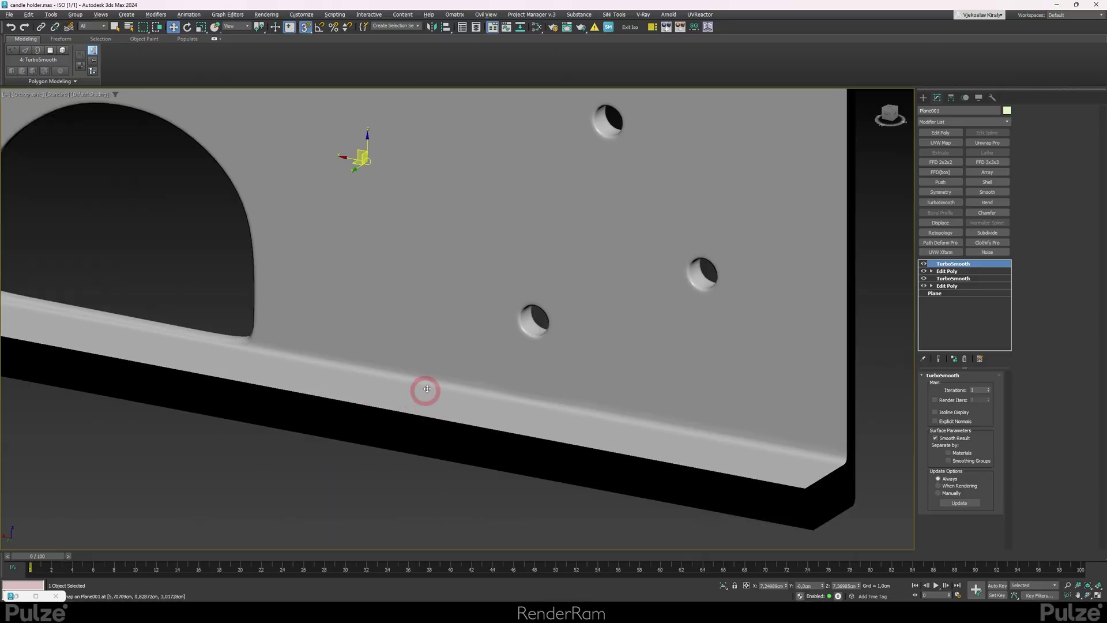
pyautogui.scroll(-7, 338, 386)
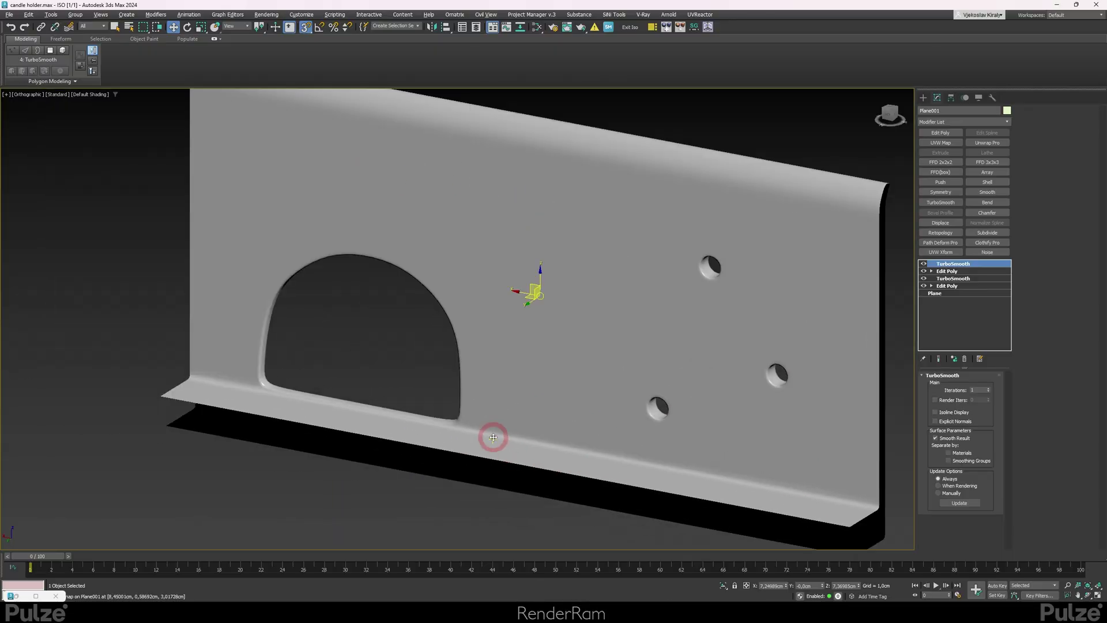
pyautogui.moveTo(544, 404)
pyautogui.keyDown('alt'); pyautogui.mouseDown(button='middle')
pyautogui.moveTo(516, 407)
pyautogui.moveTo(514, 379)
pyautogui.moveTo(526, 369)
pyautogui.moveTo(536, 385)
pyautogui.mouseUp(button='middle'); pyautogui.keyUp('alt')
pyautogui.press('F4')
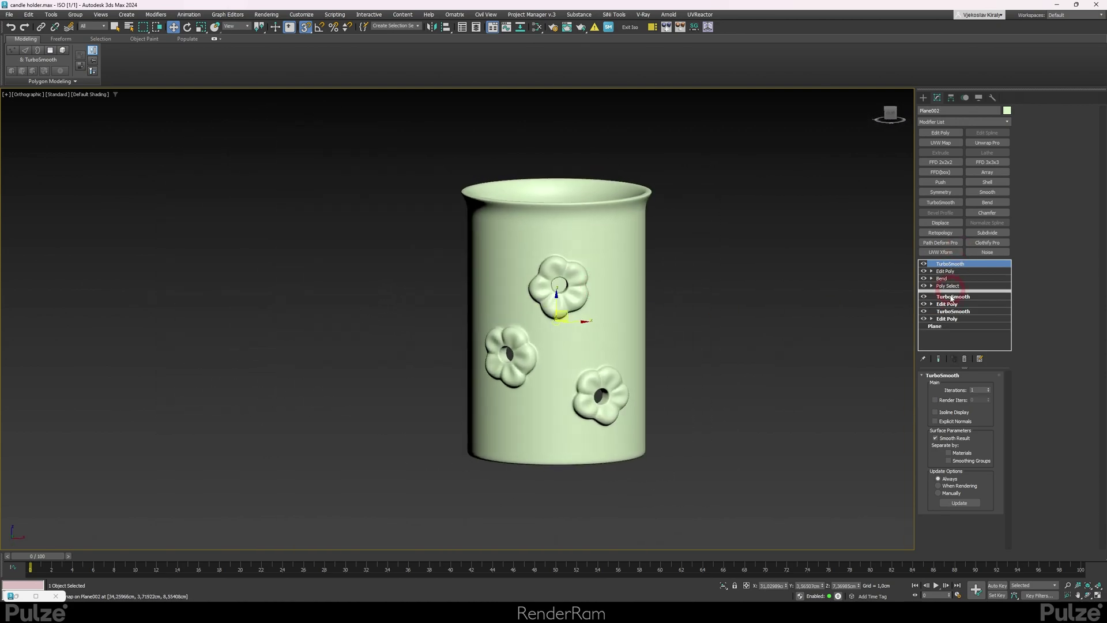